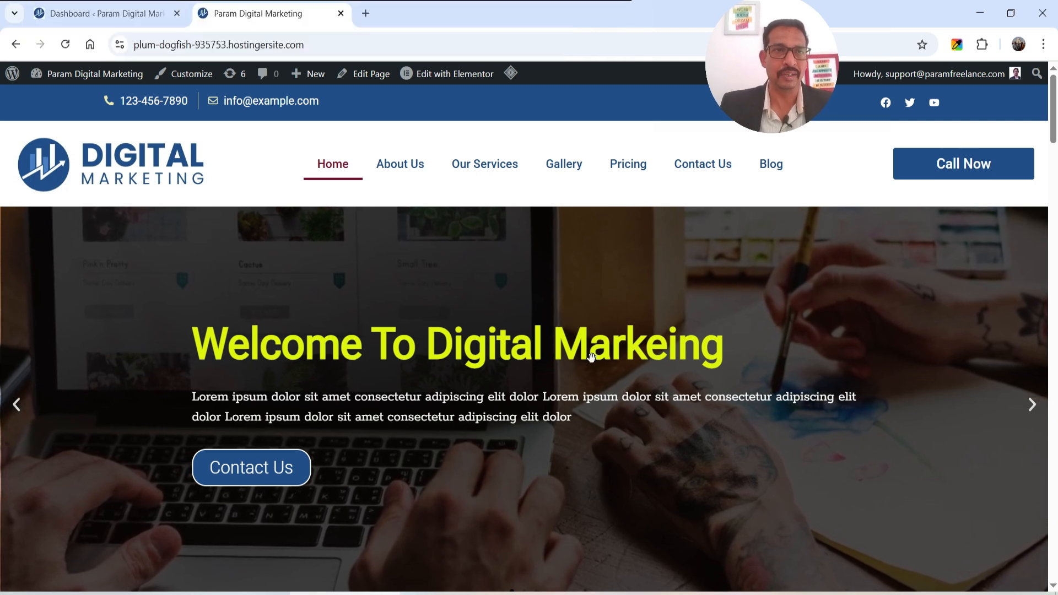
Step: Open the WordPress admin dashboard of the Param Digital Marketing site from the administrator's session
mouse_move(49, 74)
click(50, 98)
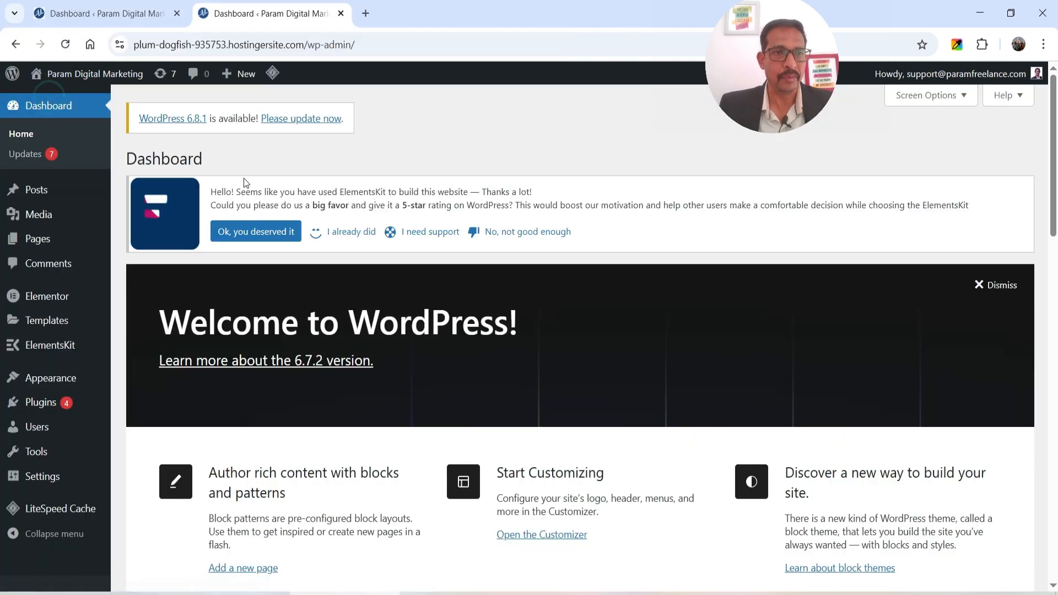
mouse_move(52, 450)
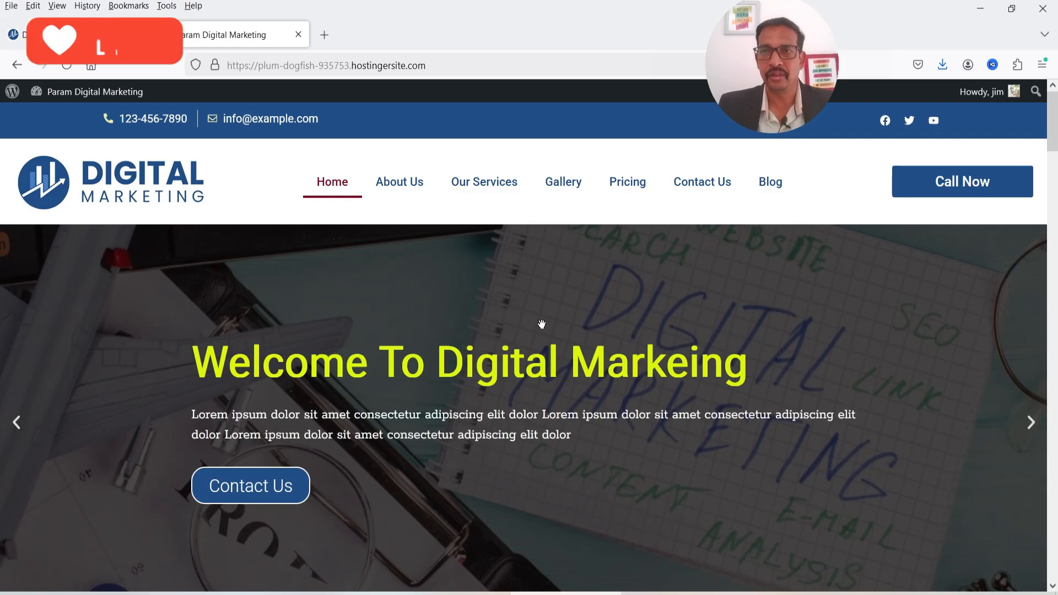
Step: In the subscriber's browser session, examine the profile page and dashboard that the subscriber account can reach
mouse_move(983, 91)
click(945, 134)
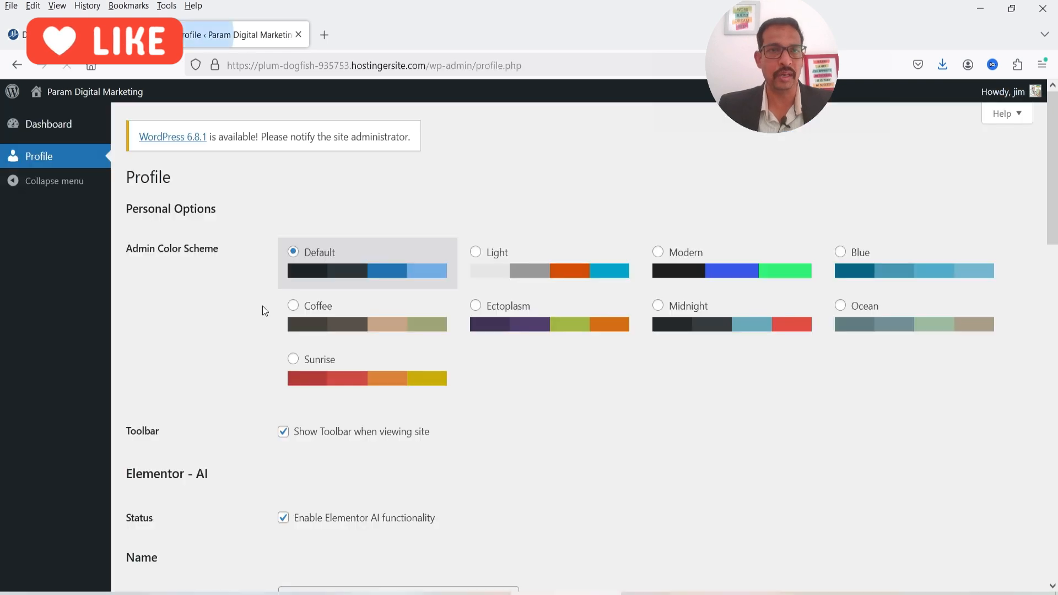
click(44, 130)
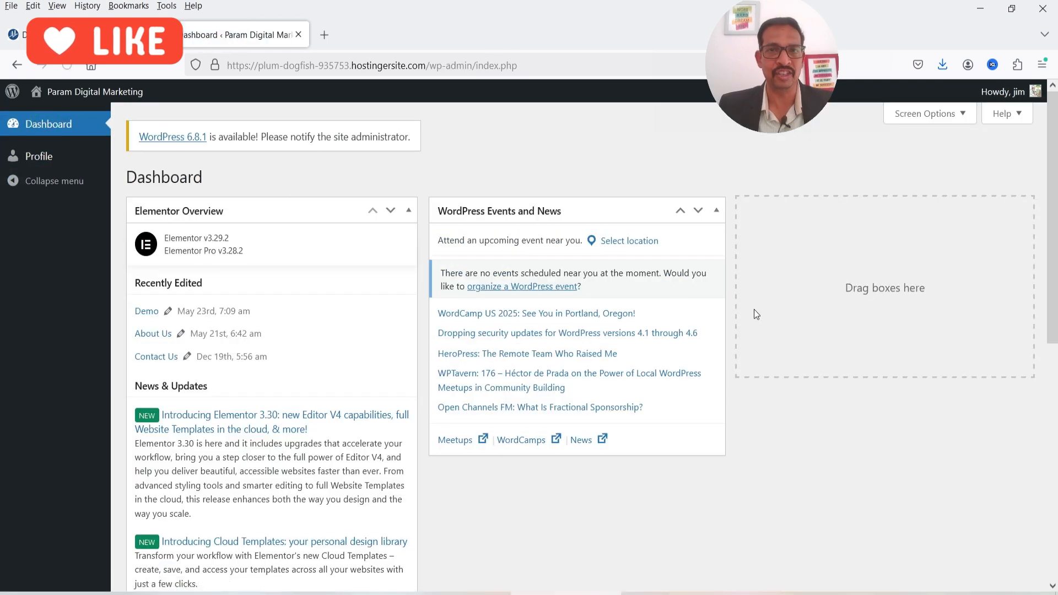
scroll(893, 413, down, 3)
scroll(921, 356, up, 3)
scroll(918, 363, down, 8)
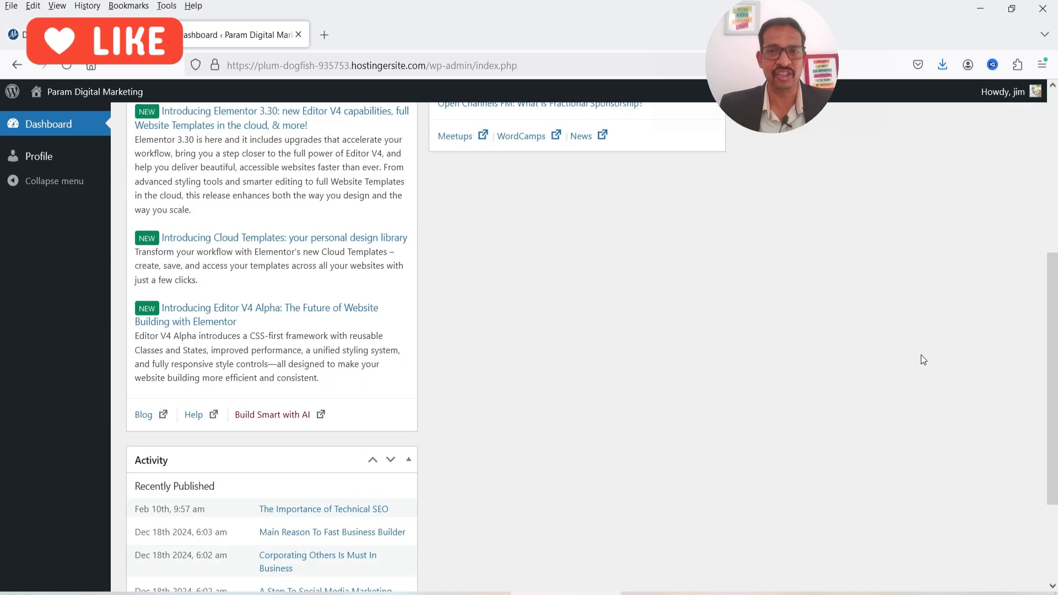
scroll(909, 353, up, 6)
scroll(900, 343, up, 2)
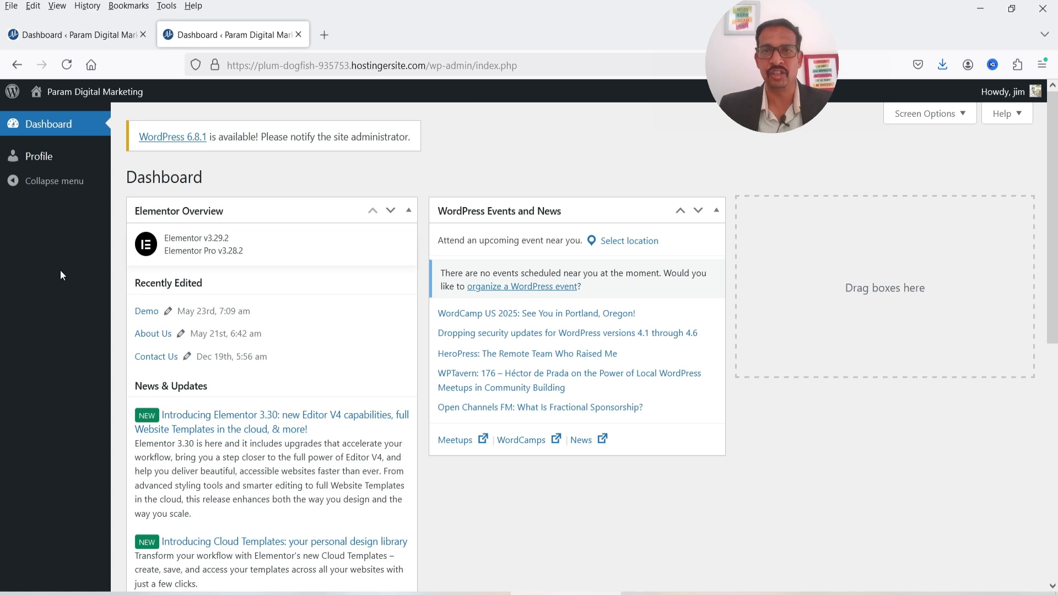
mouse_move(1005, 91)
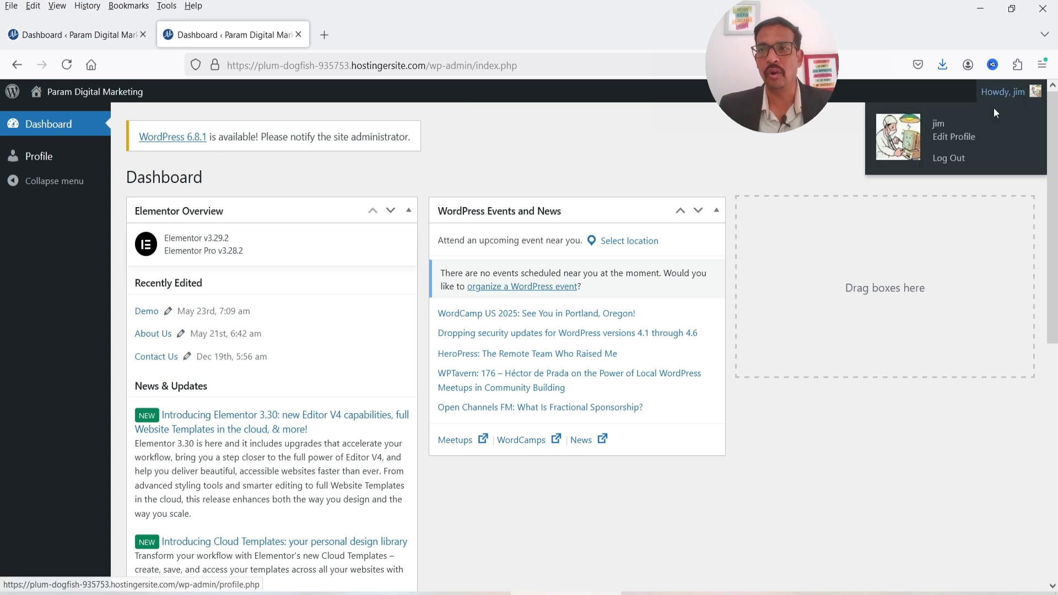
click(972, 137)
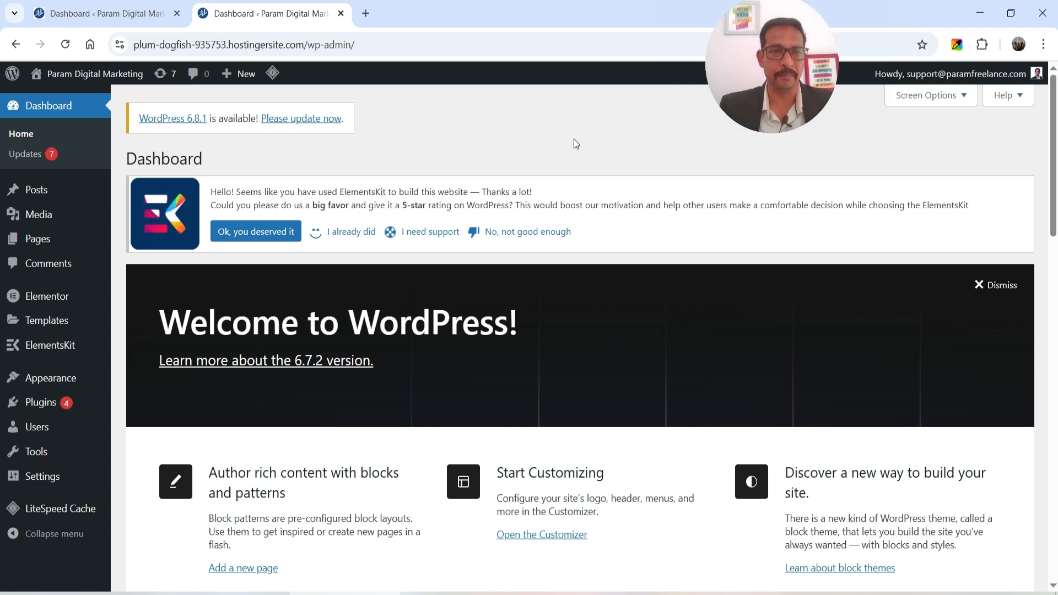
Step: In the administrator's session, search the plugin directory for "code snippet", then install and activate the Code Snippets plugin
mouse_move(60, 406)
click(150, 424)
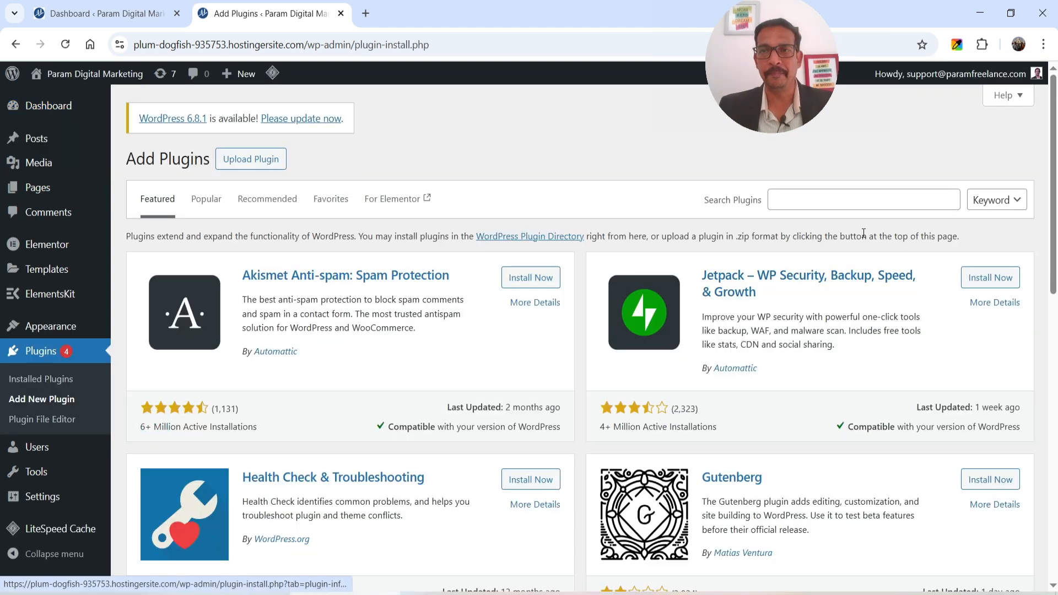
click(838, 206)
text(code snippet)
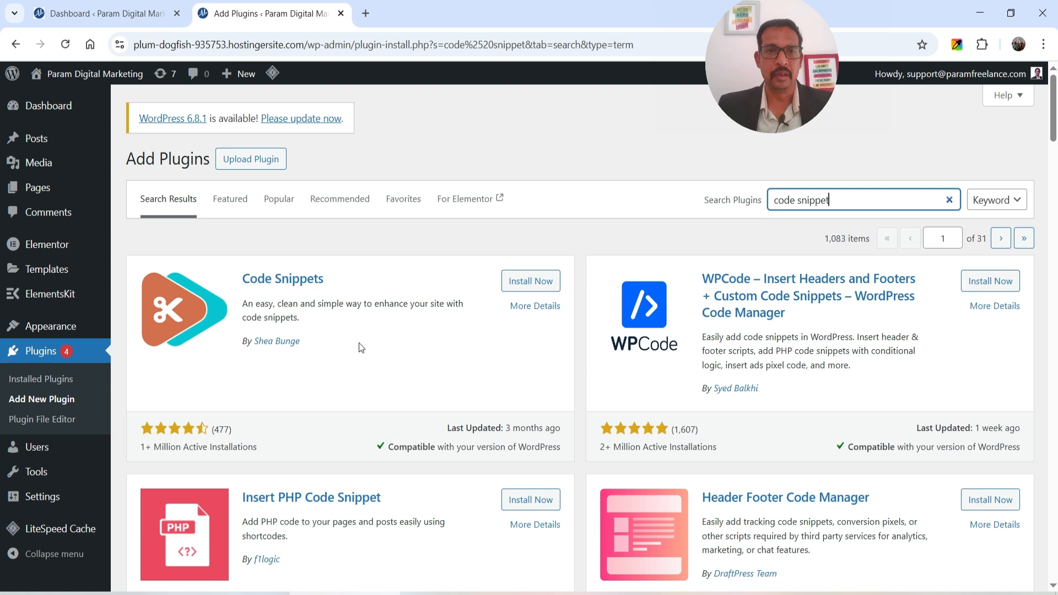
click(530, 281)
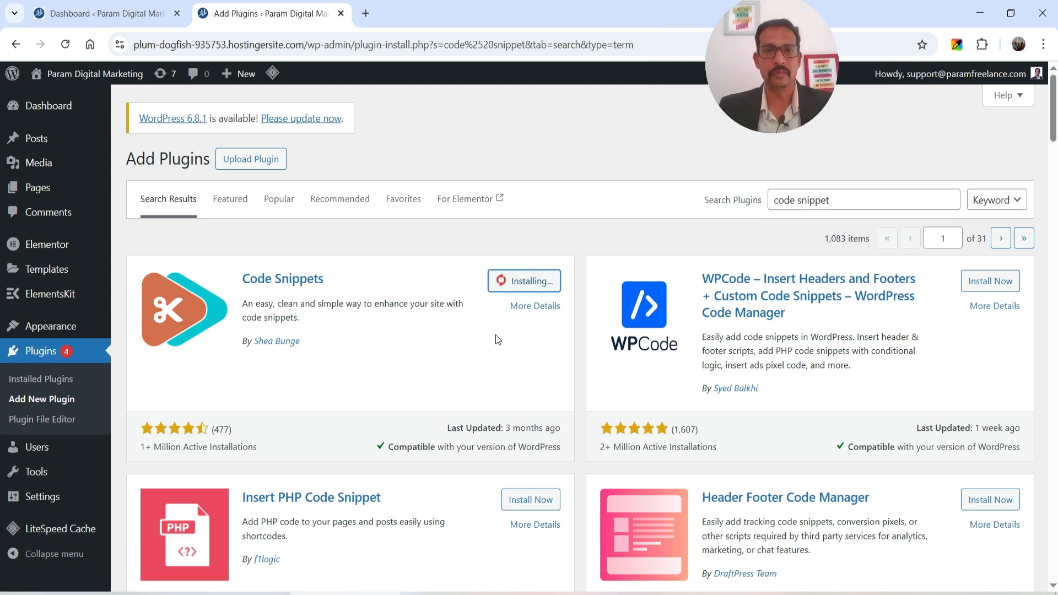
click(533, 281)
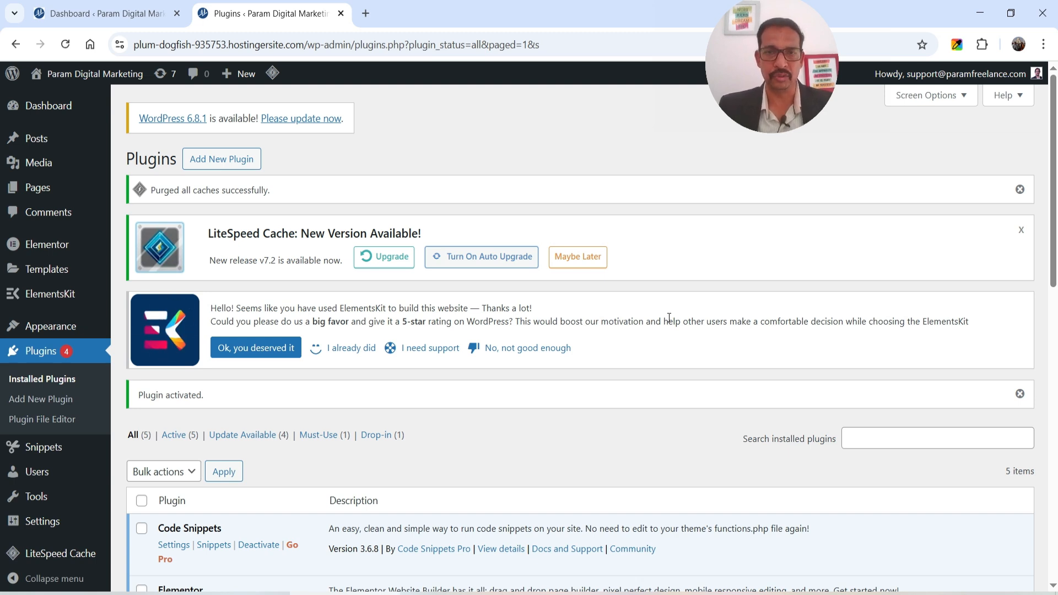
Step: Switch to the DeepSeek chat and review the prompts, generated admin bar code and instructions for the Code Snippets plugin
key(alt+Tab)
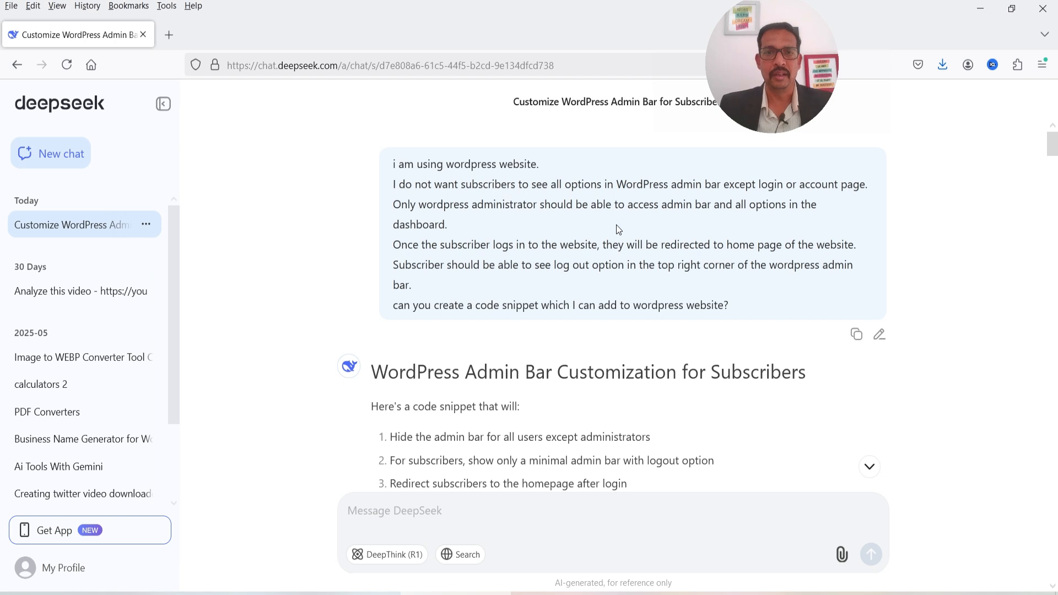
scroll(609, 230, down, 5)
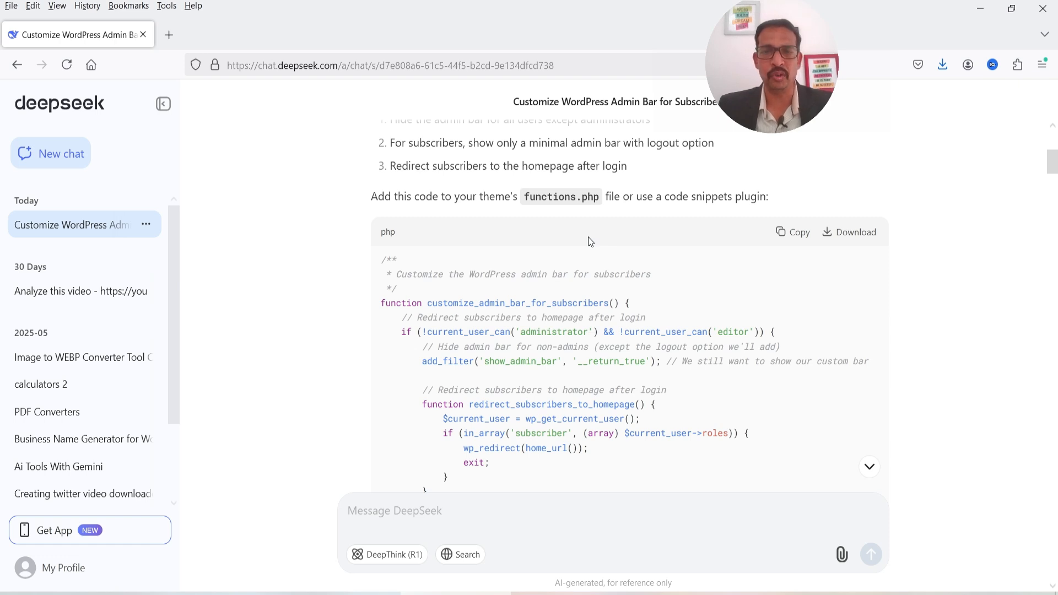
scroll(334, 231, down, 4)
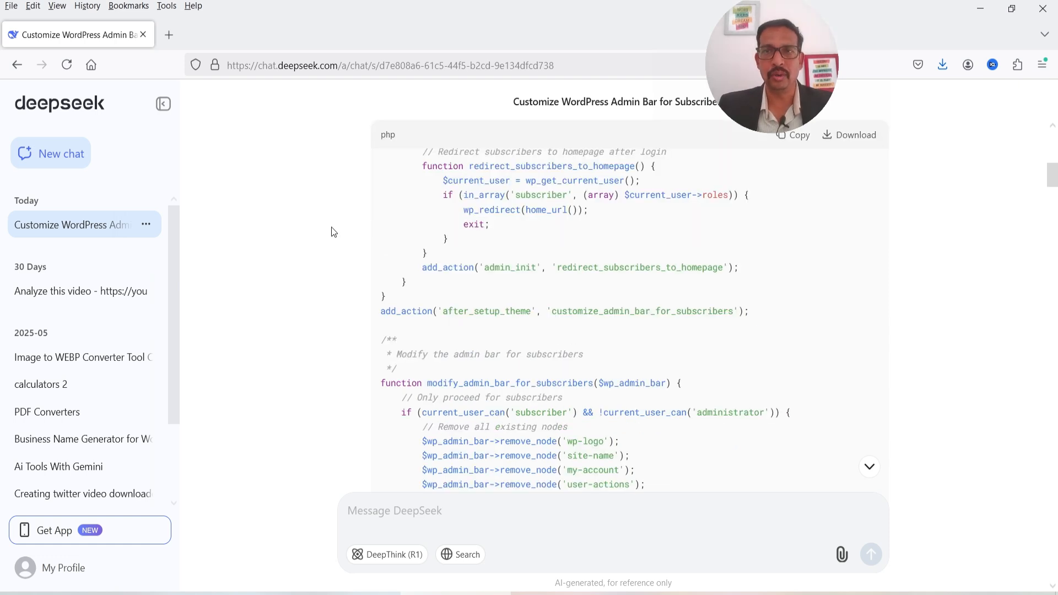
scroll(333, 230, down, 15)
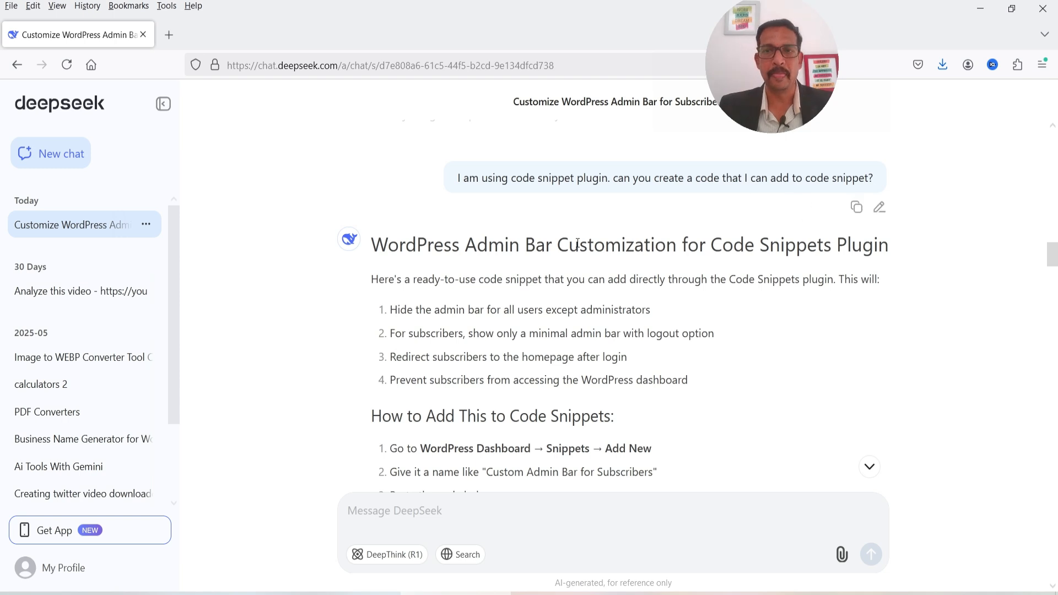
scroll(645, 217, down, 4)
scroll(645, 216, down, 2)
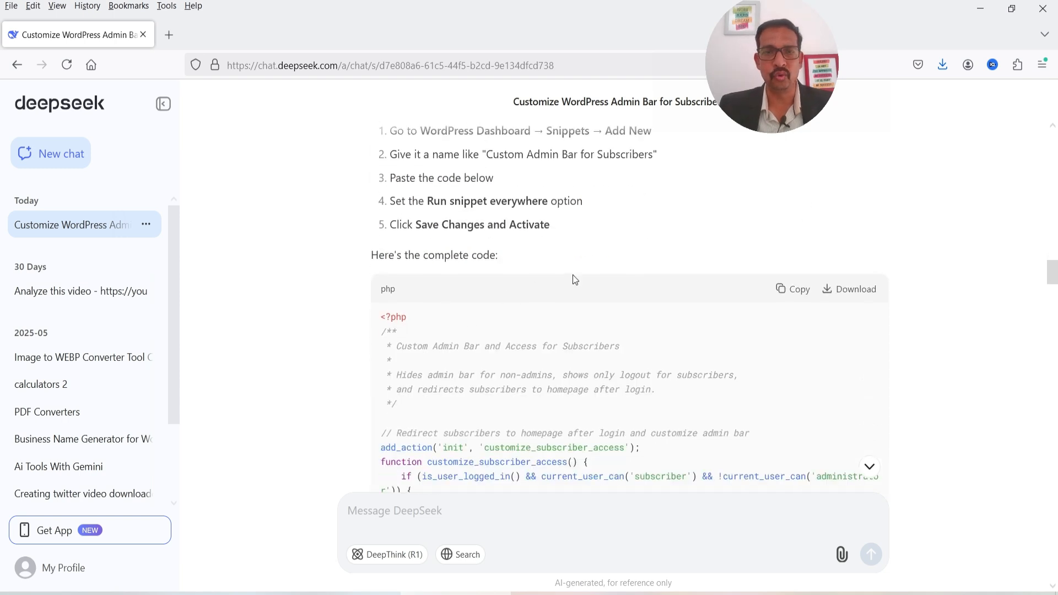
scroll(606, 270, up, 2)
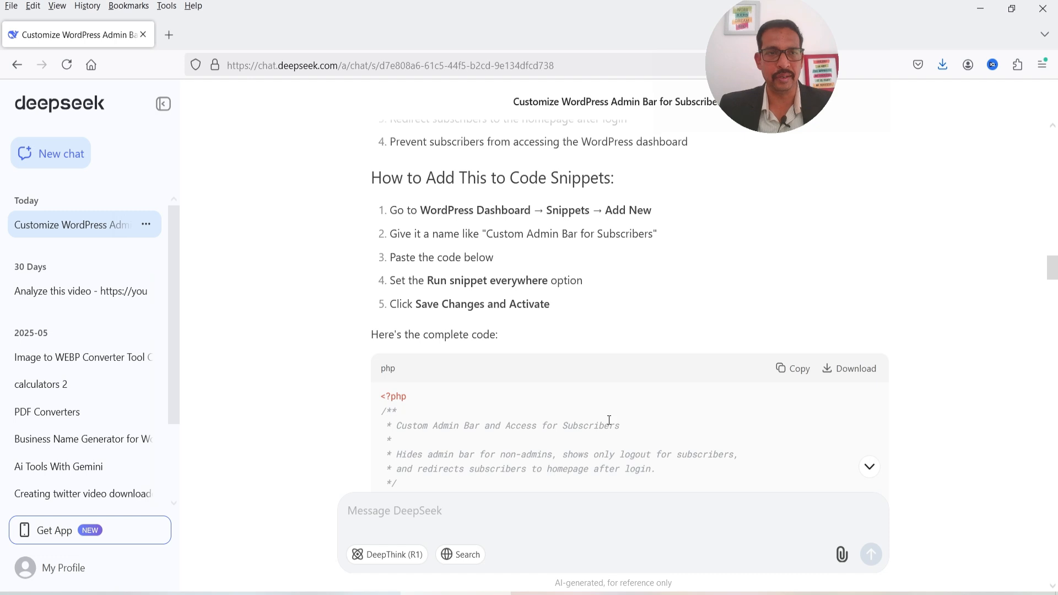
scroll(549, 291, down, 13)
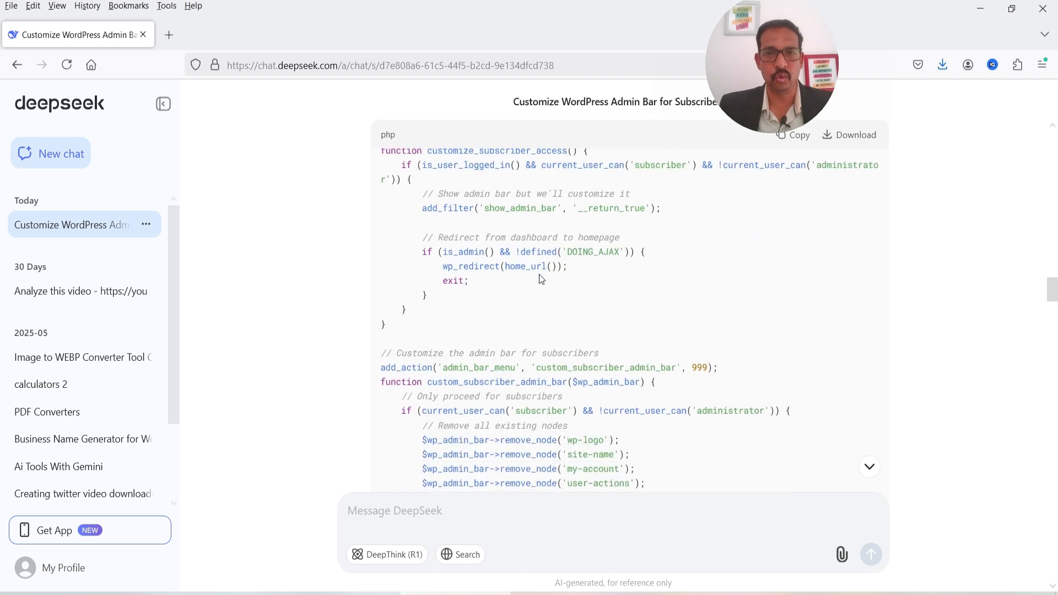
scroll(550, 291, down, 5)
scroll(480, 302, up, 18)
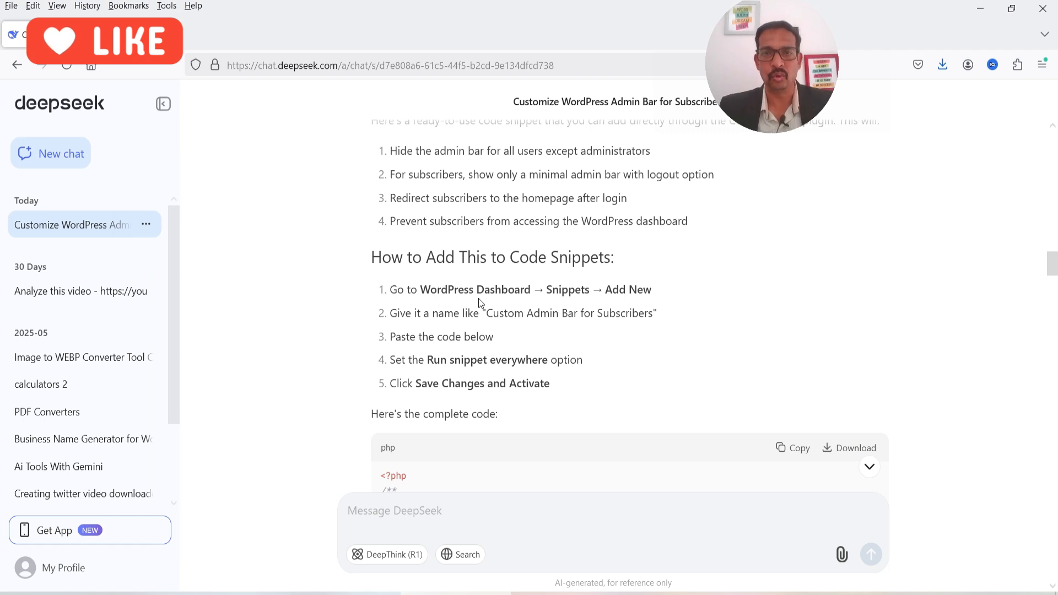
Step: Copy the complete PHP code written for the Code Snippets plugin and paste it into a new snippet in WordPress
click(791, 452)
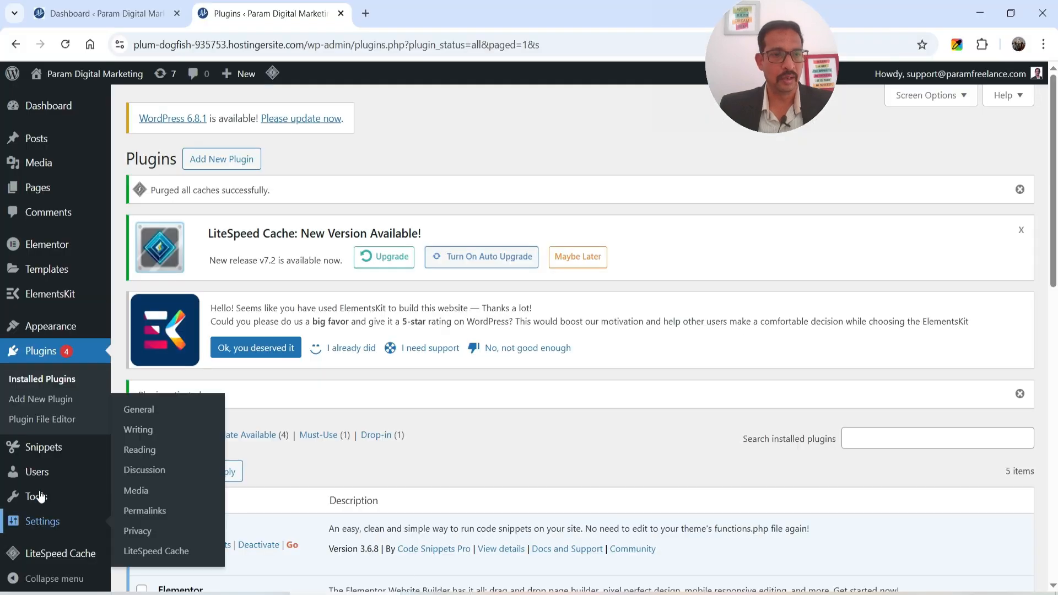
click(30, 453)
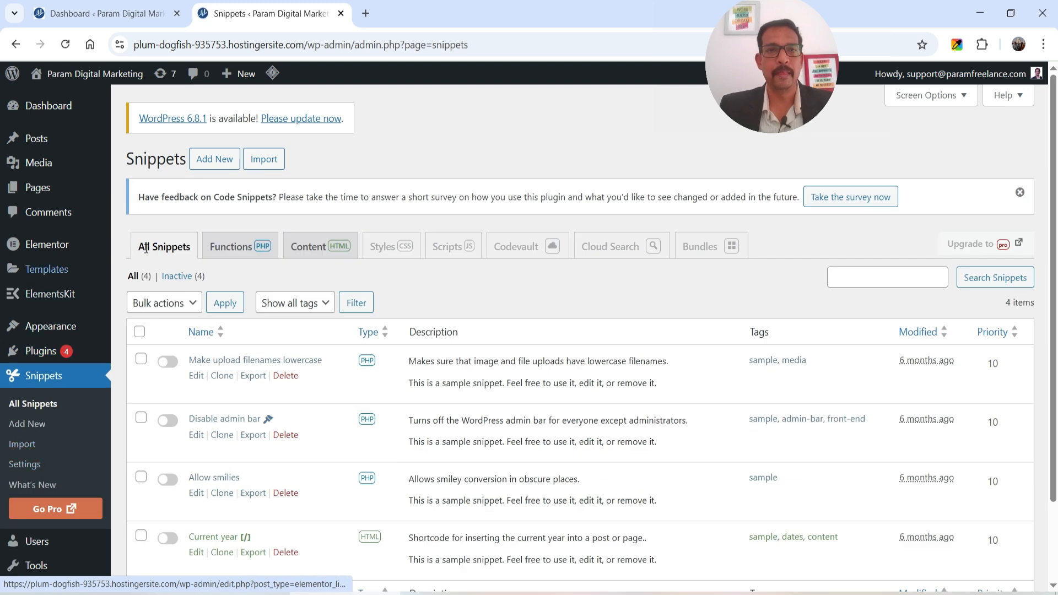
click(214, 159)
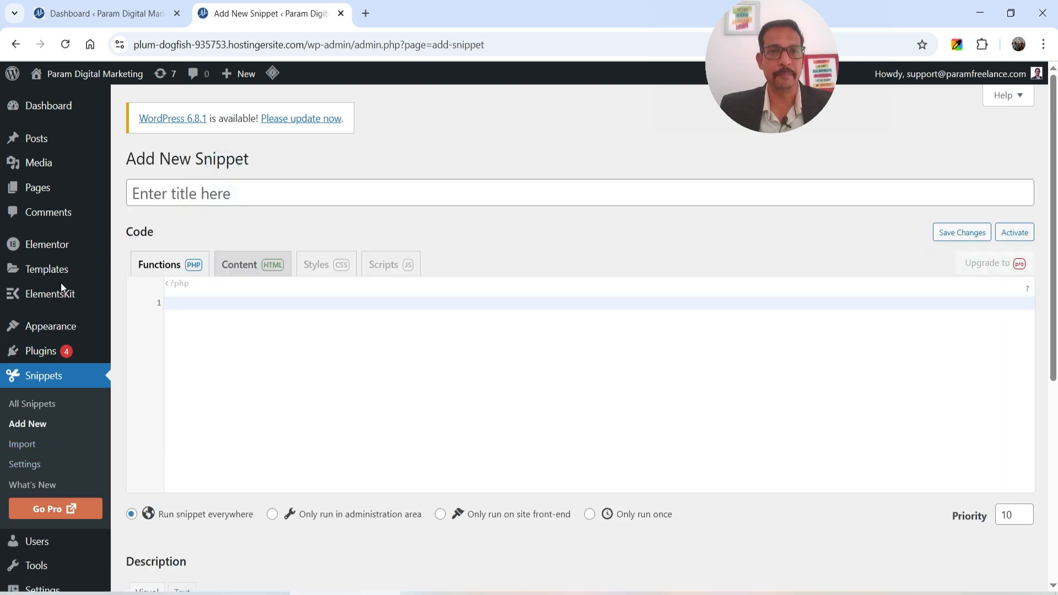
click(241, 324)
key(ctrl+v)
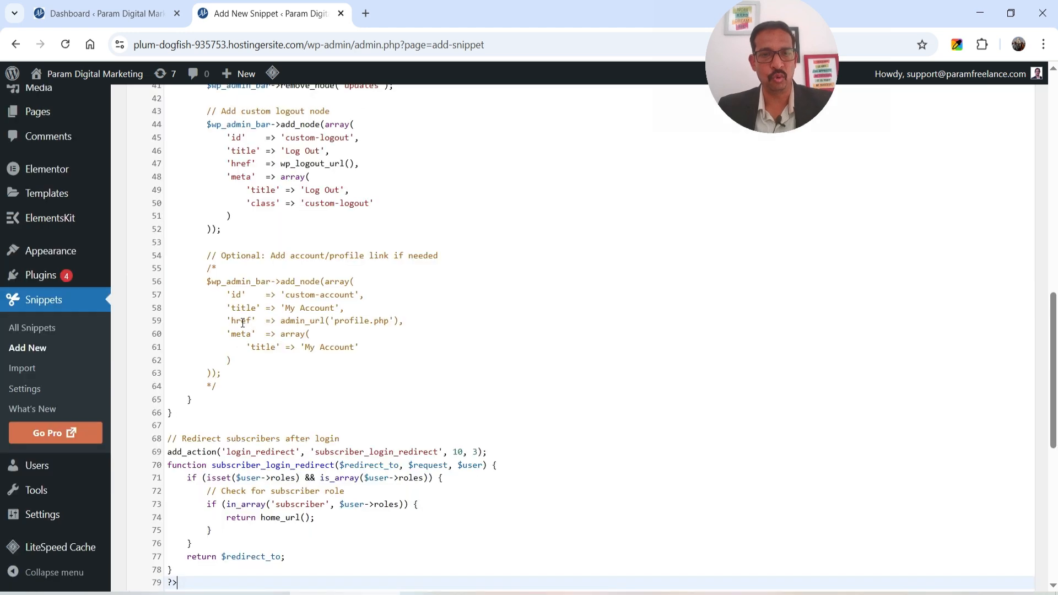
Step: Title the snippet "Custom Admin Bar for Subscribers", copying the name suggested in the DeepSeek chat
scroll(259, 332, up, 10)
click(241, 195)
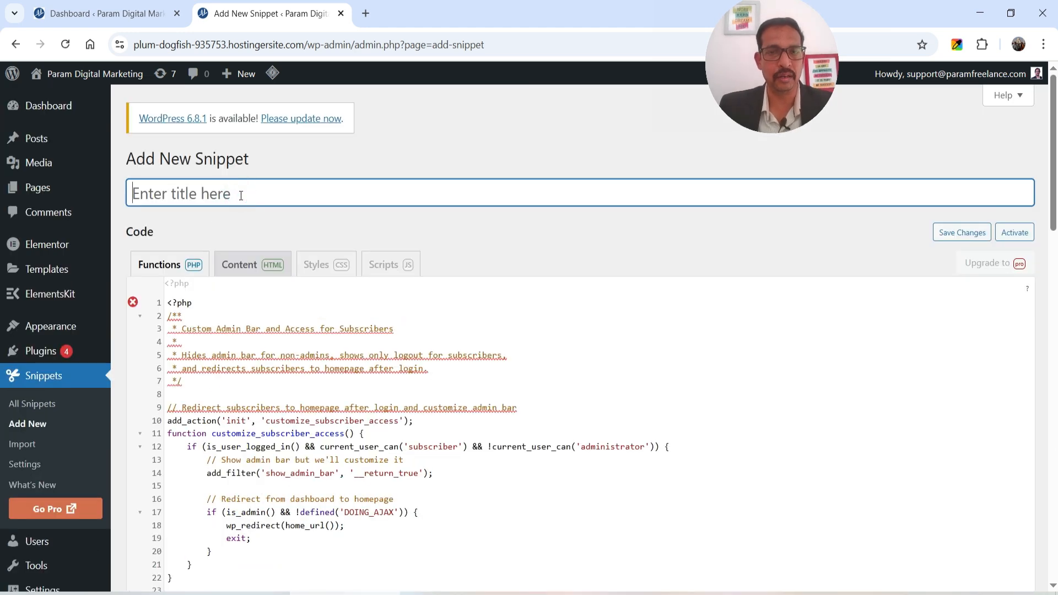
key(alt+Tab)
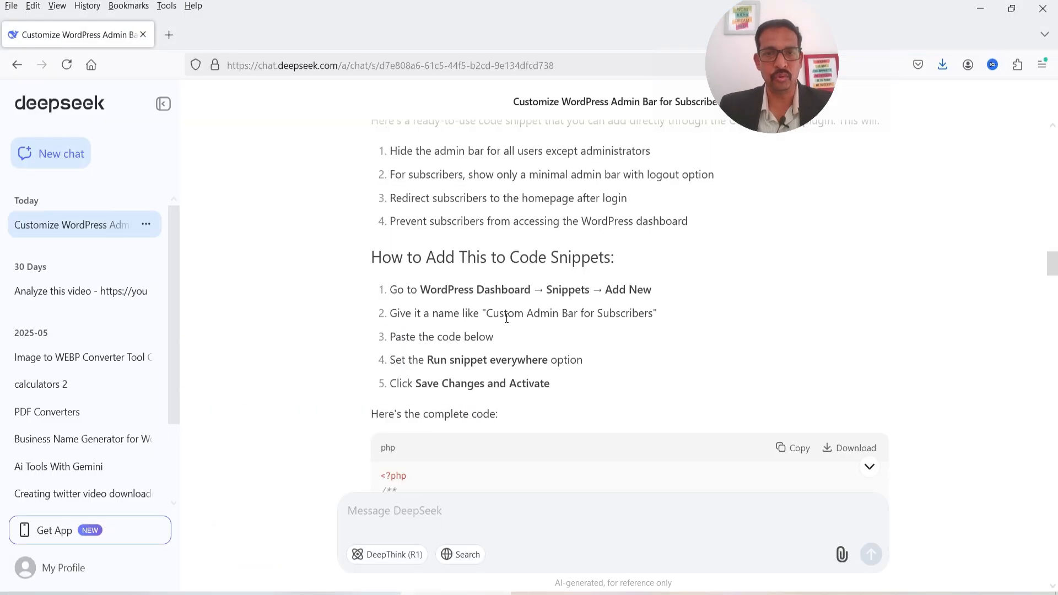
drag(487, 315, 656, 317)
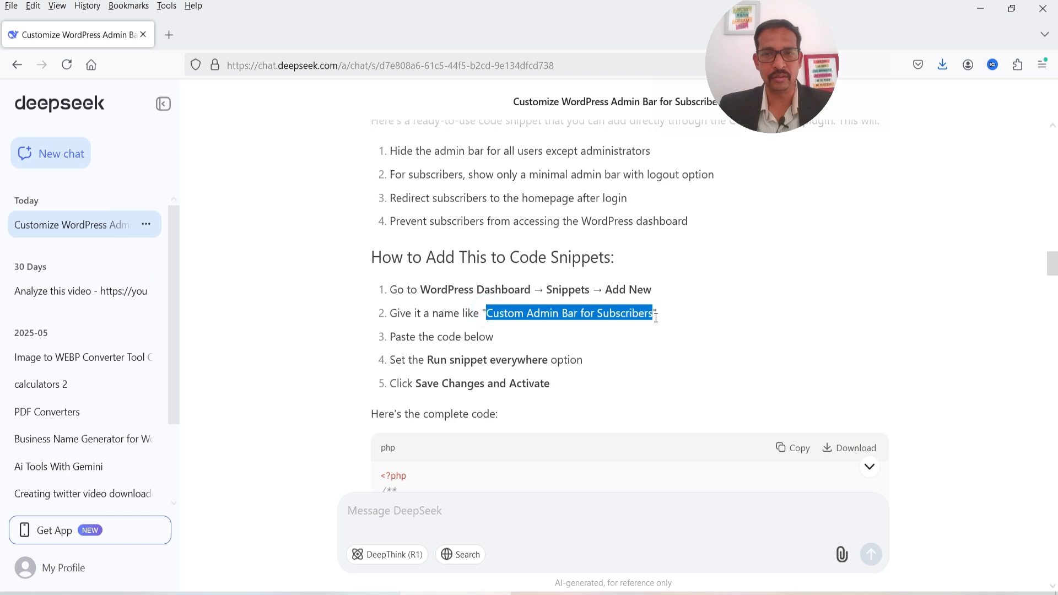
key(ctrl+c)
key(alt+Tab)
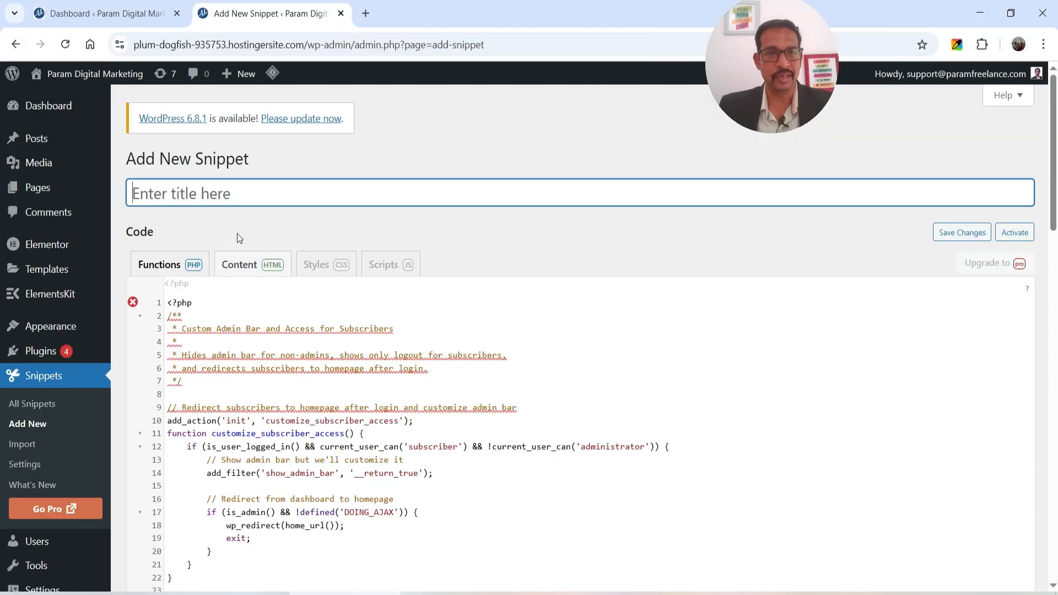
key(ctrl+v)
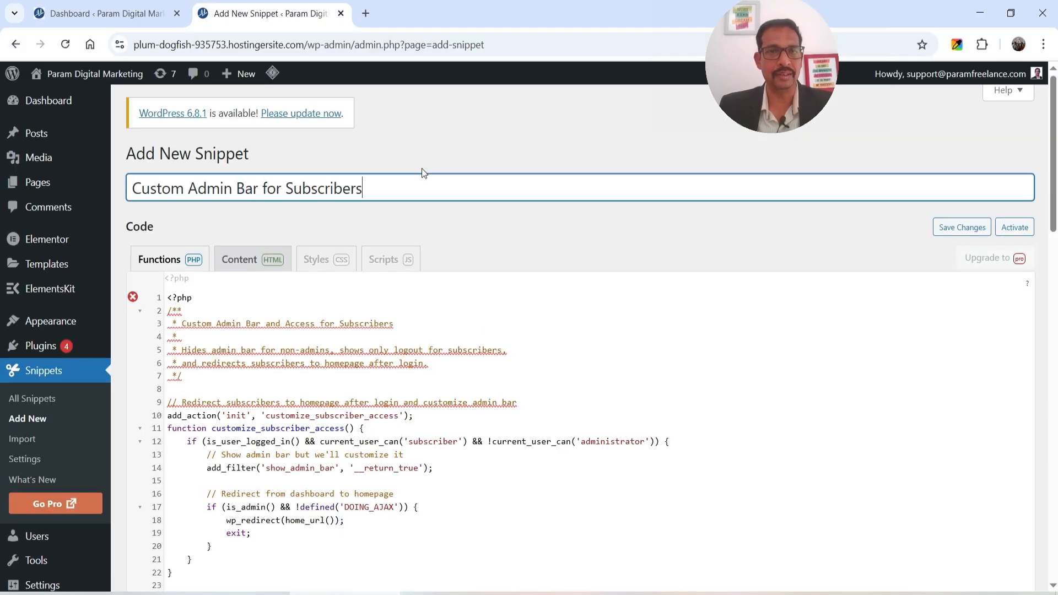
Step: Save and activate the new snippet with its run location left at "Run snippet everywhere"
scroll(421, 167, down, 3)
scroll(344, 190, down, 5)
scroll(356, 213, down, 7)
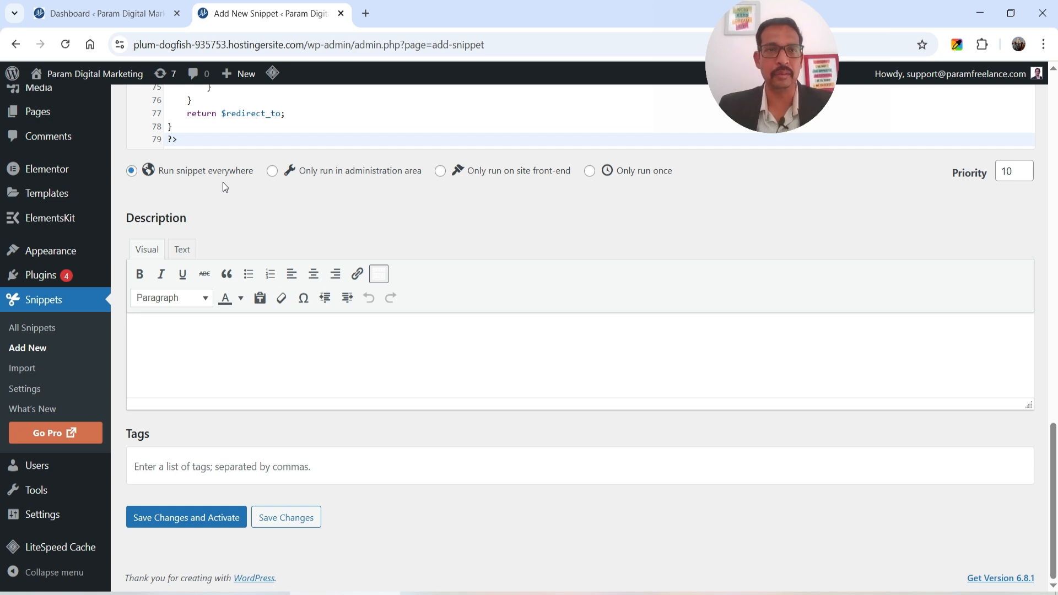
click(210, 372)
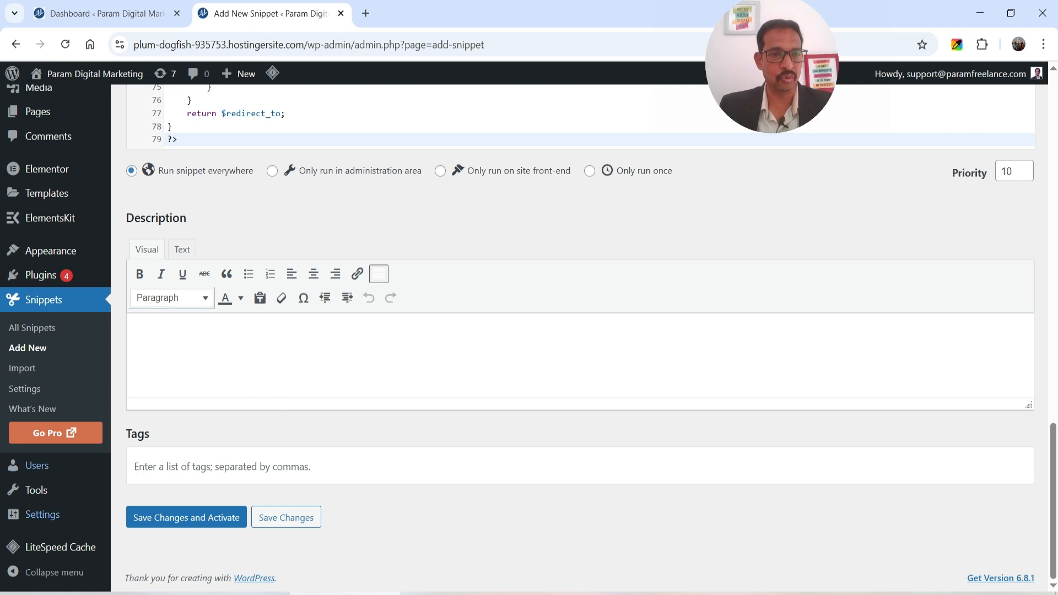
click(179, 521)
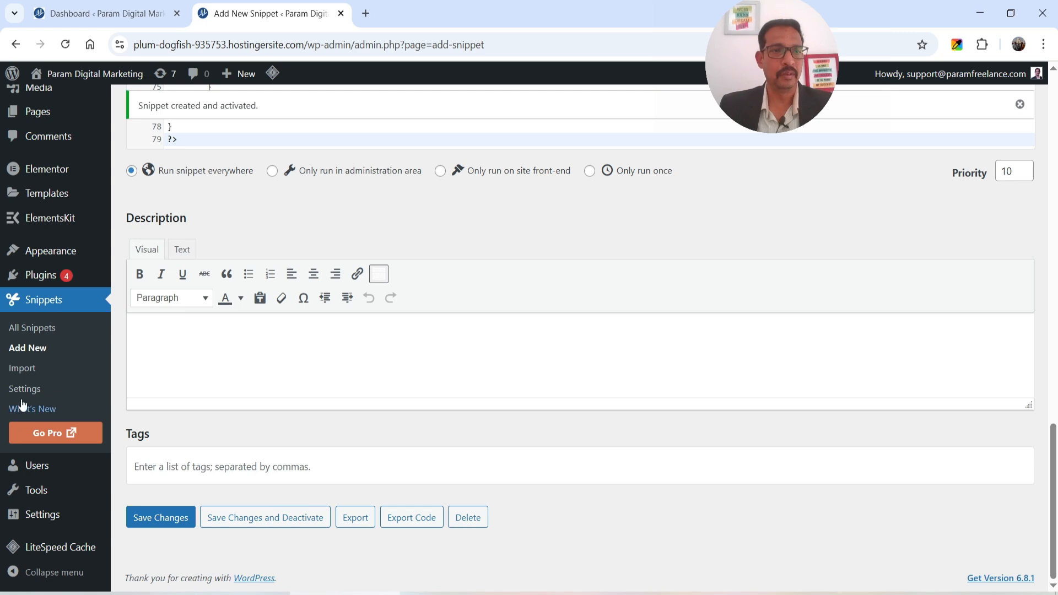
Step: Check the new snippet in the list of all snippets and purge all LiteSpeed caches
click(32, 327)
scroll(276, 385, down, 3)
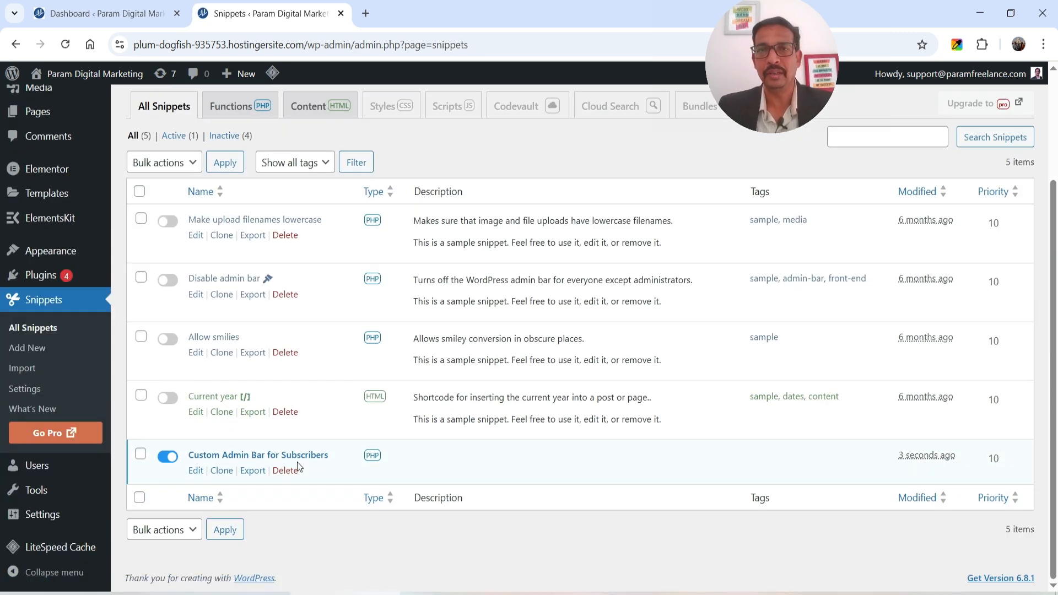
mouse_move(272, 74)
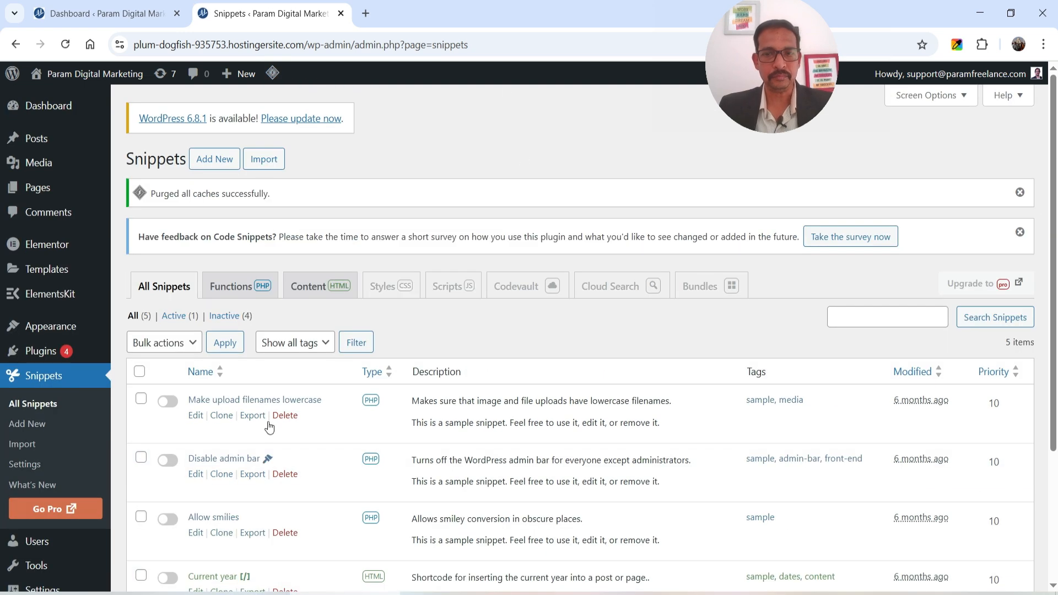
Step: Switch to the Firefox window with the subscriber's session and log the subscriber out of WordPress
click(566, 593)
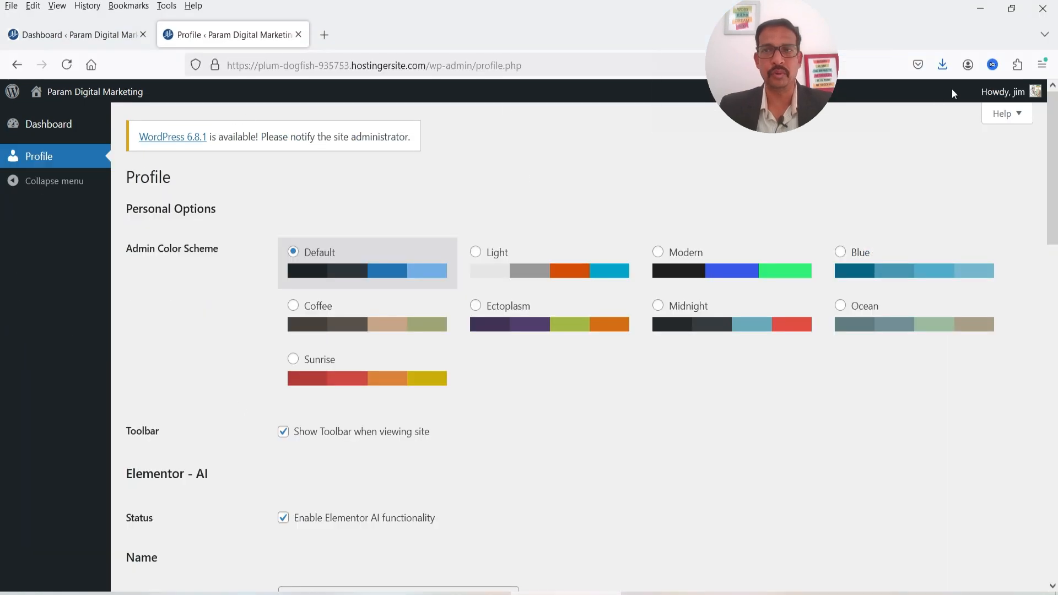
mouse_move(999, 91)
click(970, 162)
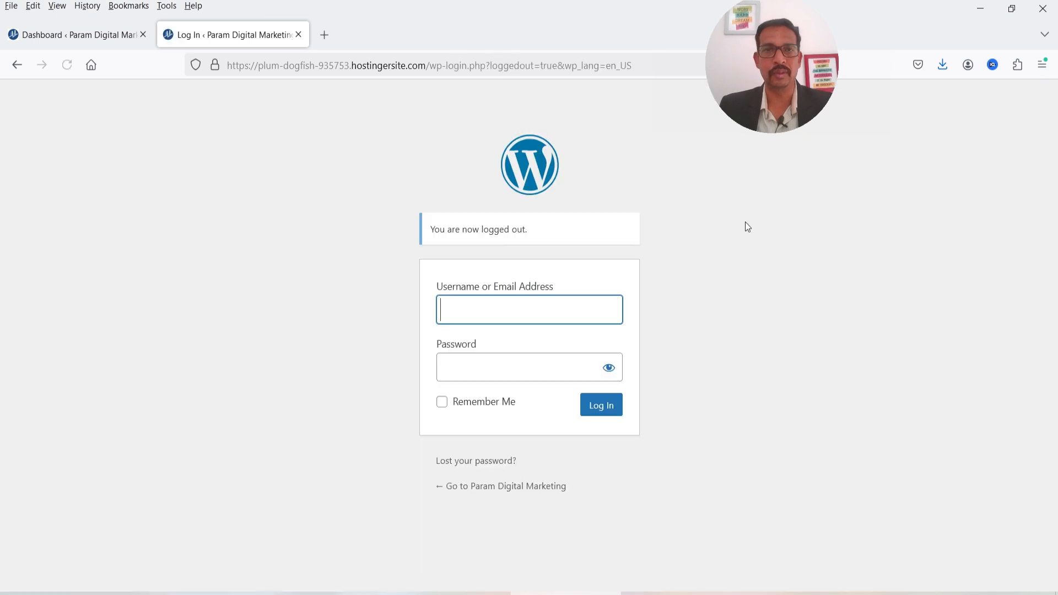
Step: Log in to WordPress with the subscriber's username and account password, declining to save the password in the browser
text(jim)
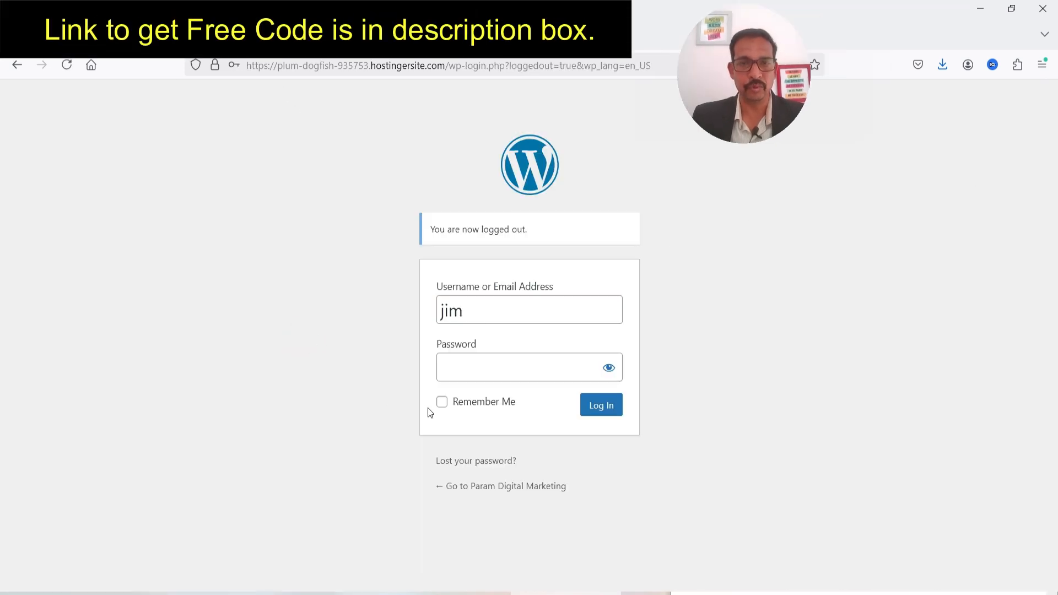
click(485, 366)
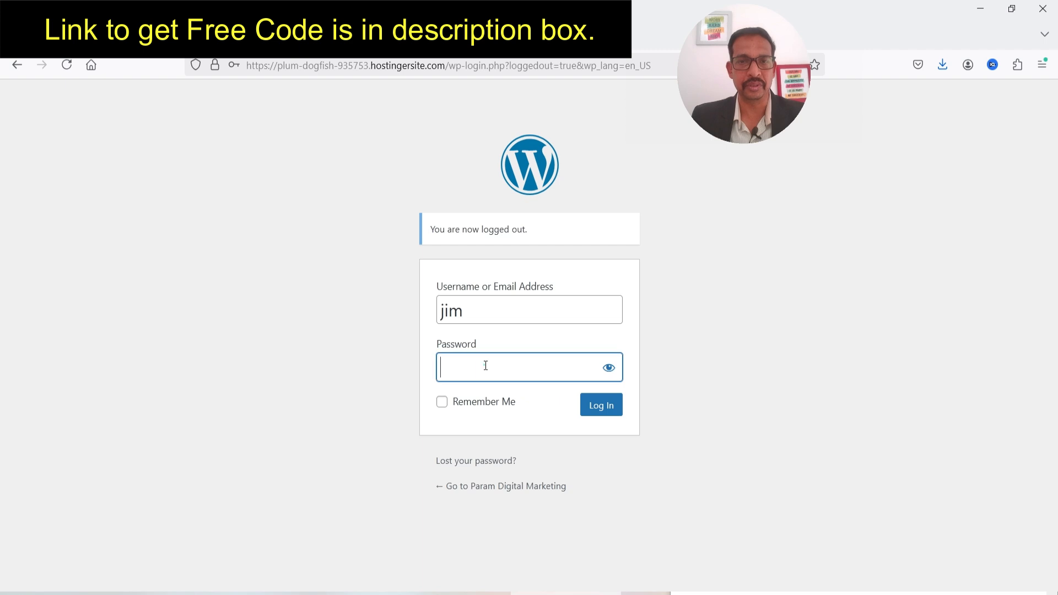
key(ctrl+v)
click(602, 406)
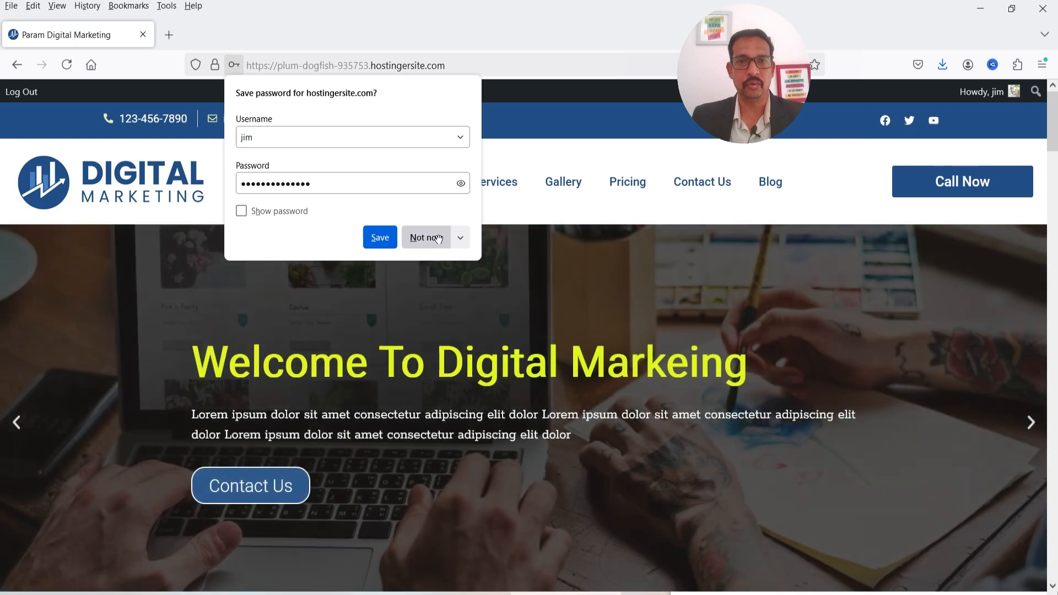
click(433, 237)
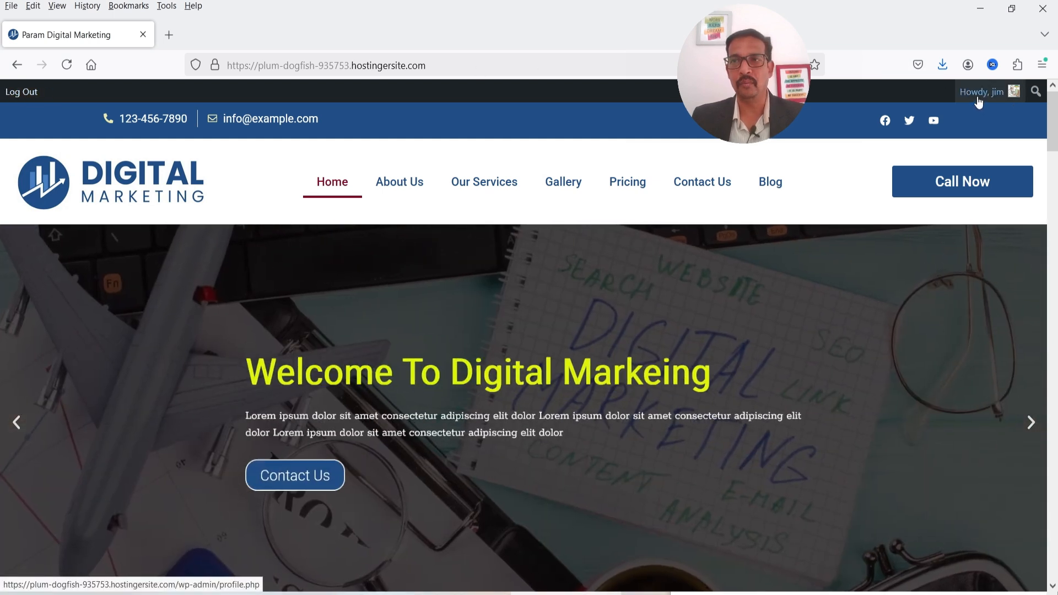
Step: Try to open the subscriber's profile from the greeting in the admin bar
click(983, 95)
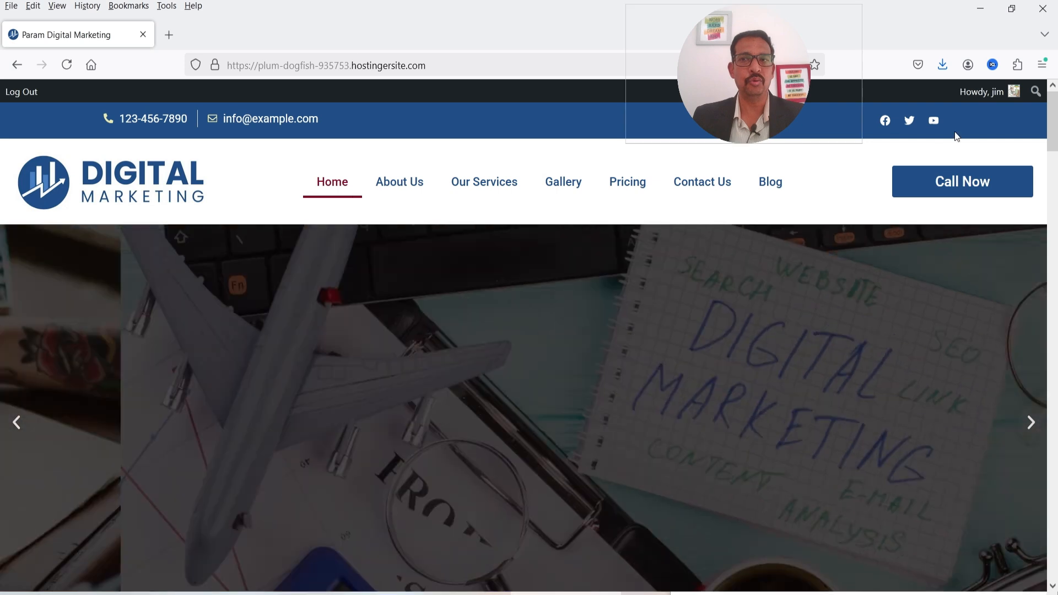
click(979, 94)
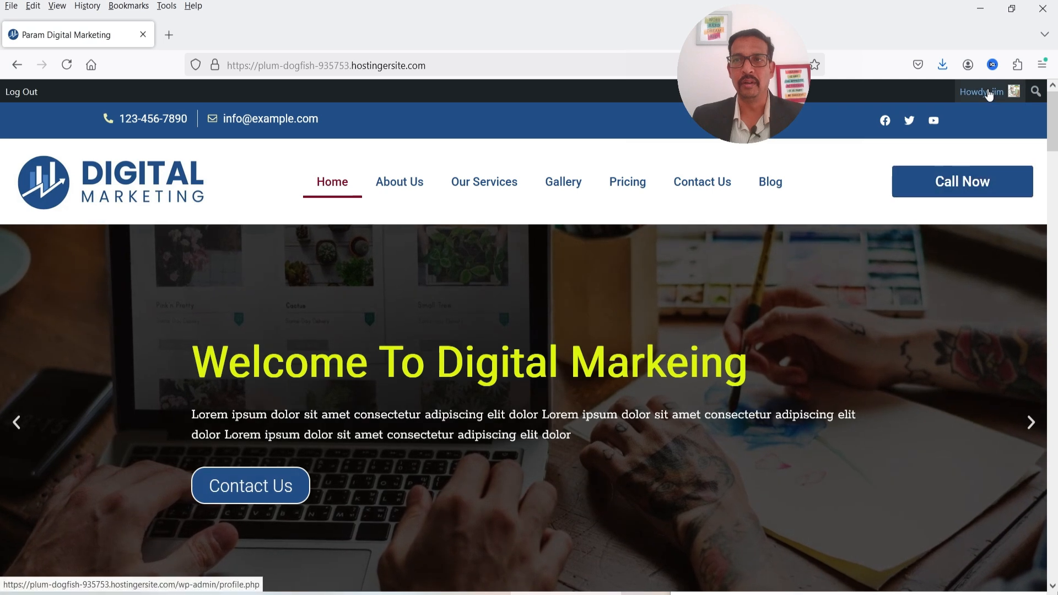
click(989, 94)
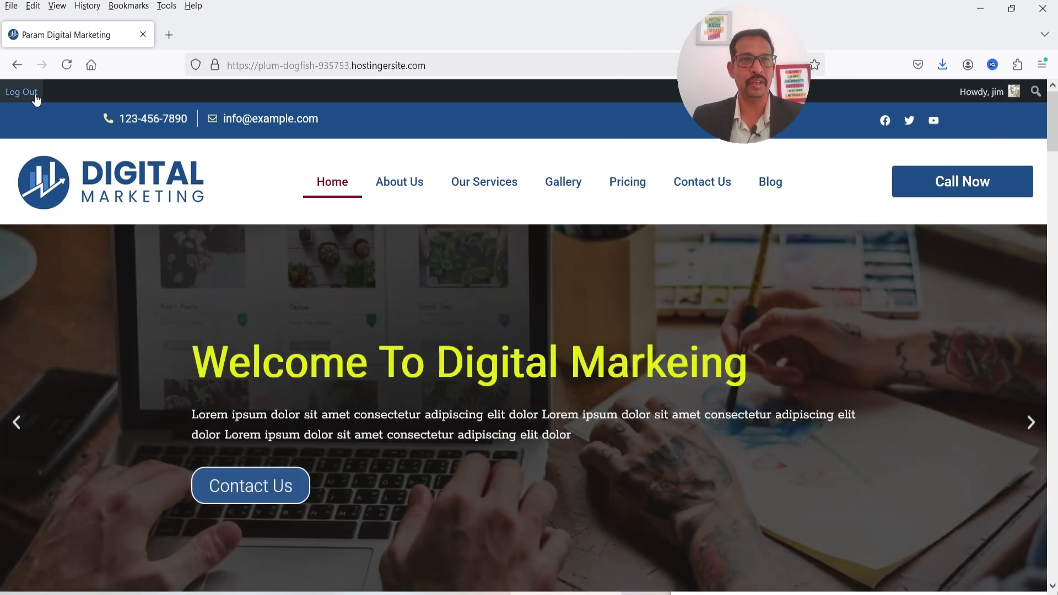
Step: Check the admin bar on the About Us, Contact Us and Blog pages, and log the subscriber out
click(420, 189)
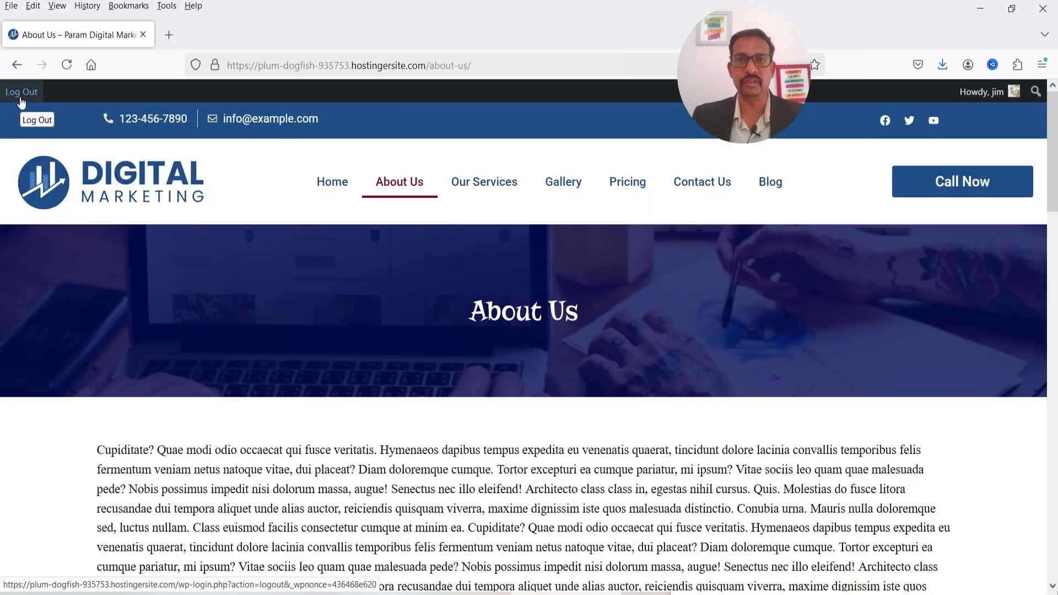
click(727, 186)
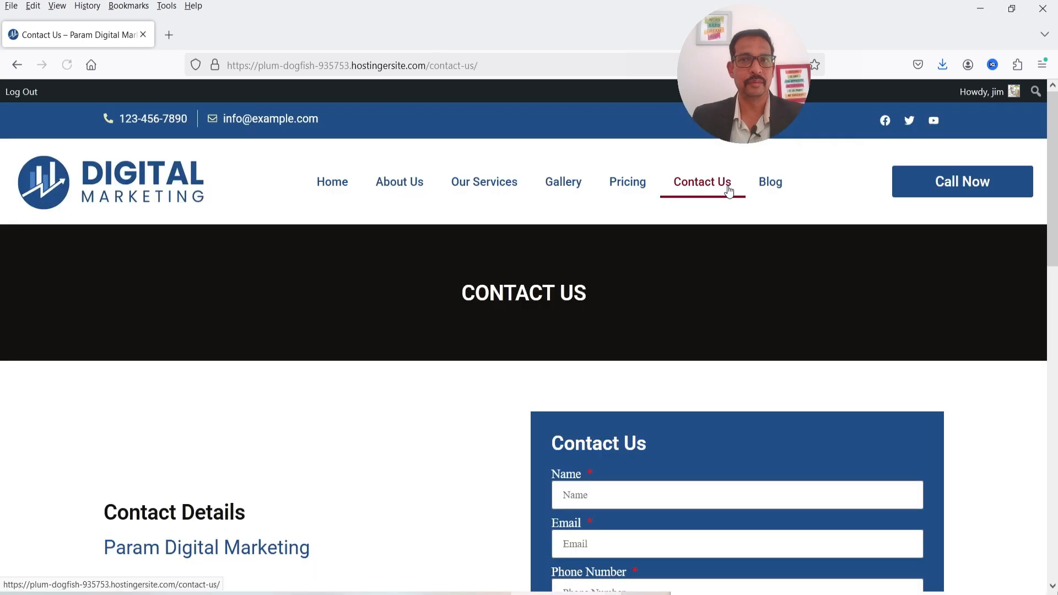
click(777, 186)
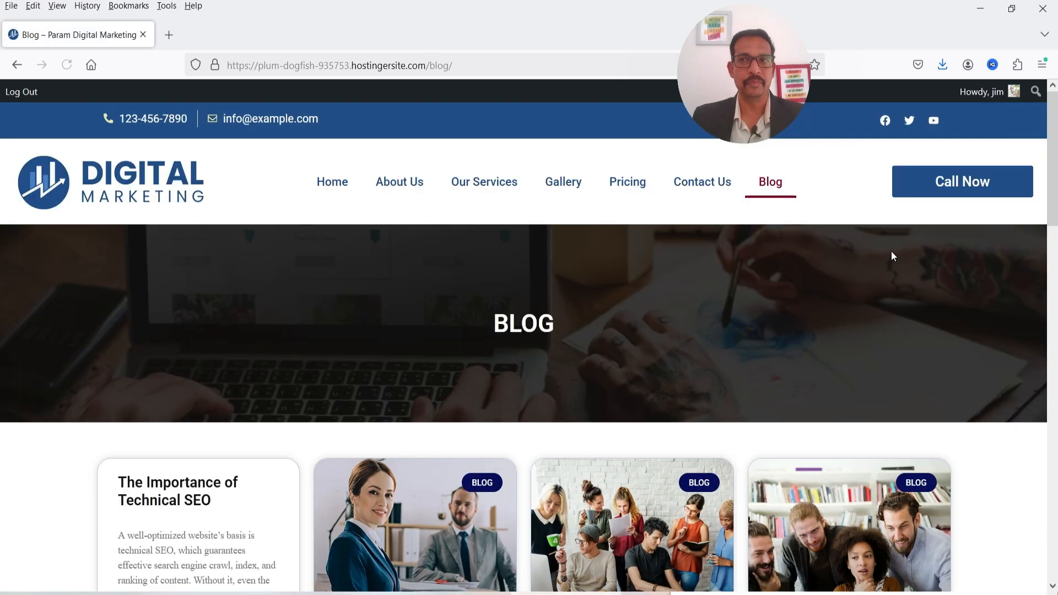
click(32, 94)
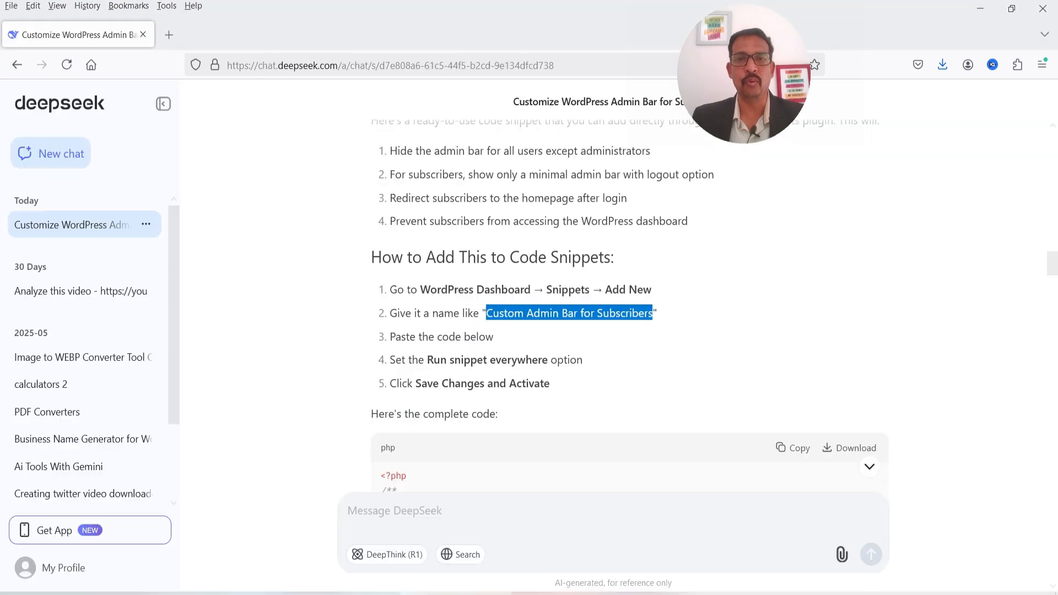
Step: Review the logout redirect request in the DeepSeek chat and copy the enhanced PHP code from its reply
scroll(639, 290, down, 20)
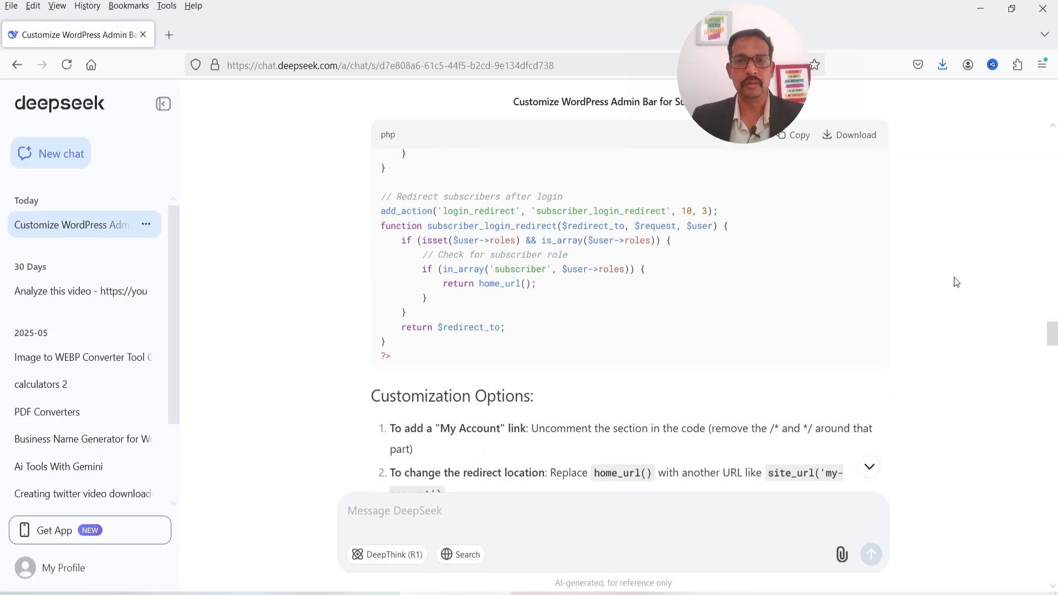
triple_click(396, 171)
click(478, 197)
click(478, 197)
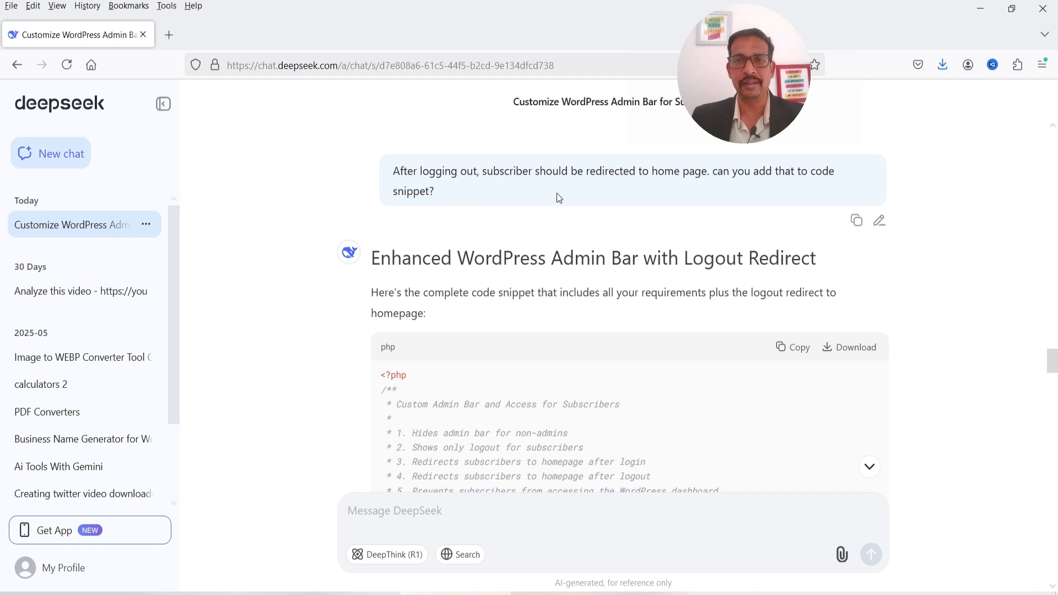
scroll(564, 260, down, 2)
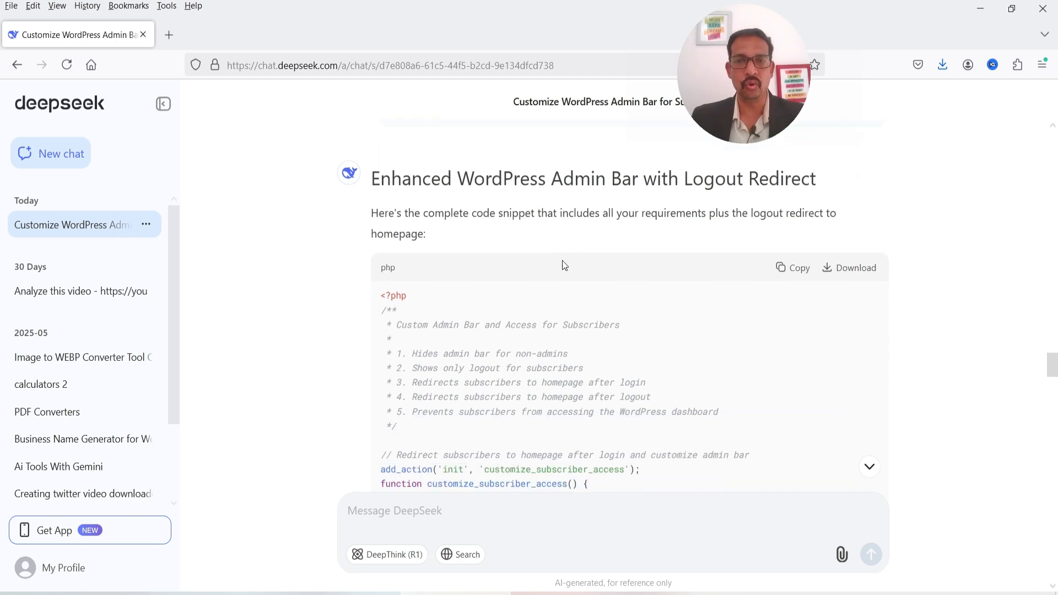
scroll(551, 328, down, 20)
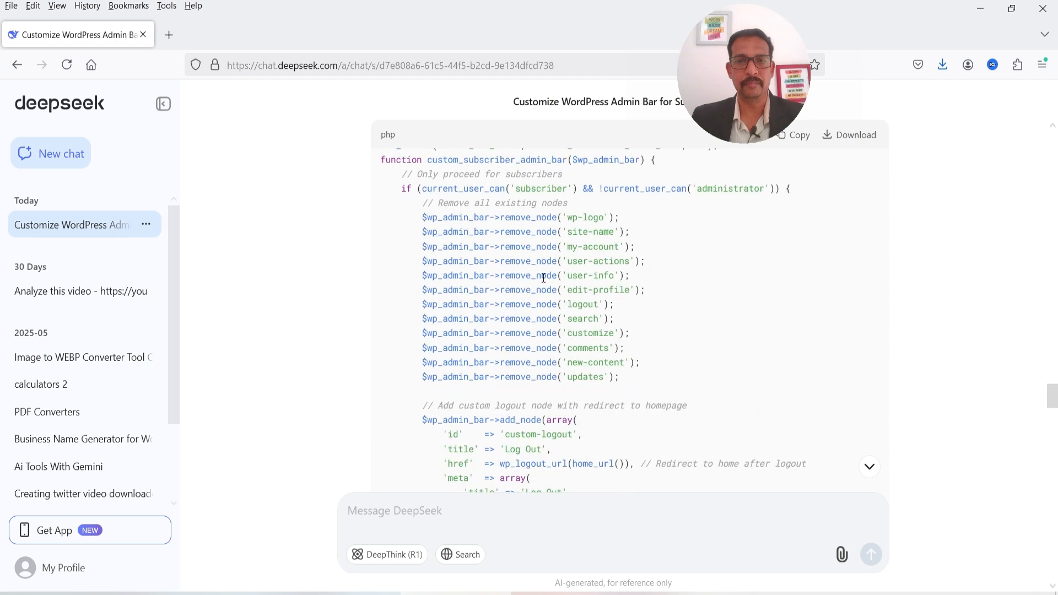
scroll(543, 285, up, 20)
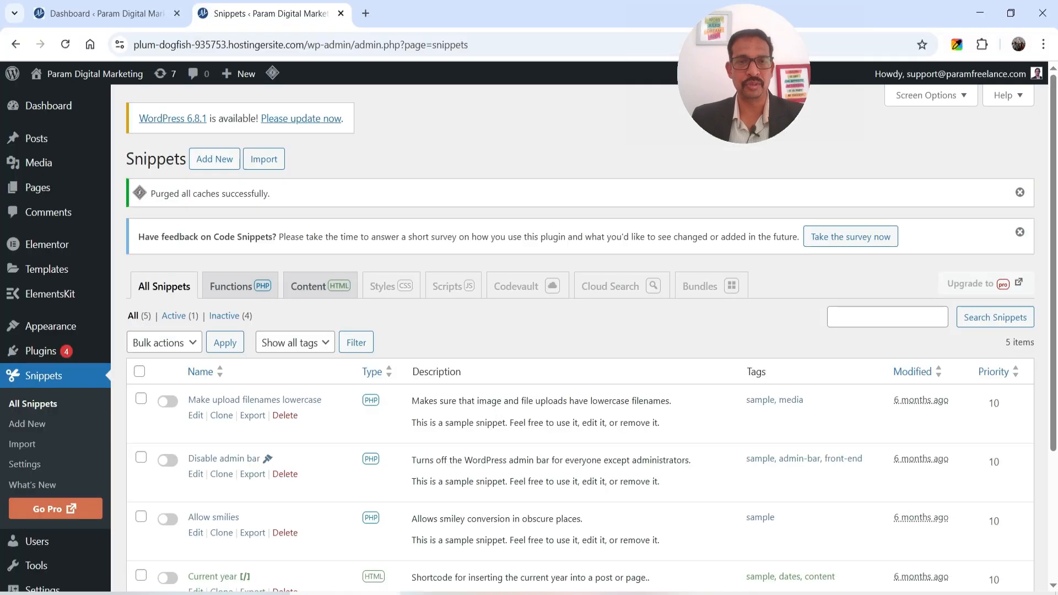
Step: Open the "Custom Admin Bar for Subscribers" snippet for editing and replace all its code with the copied enhanced version
scroll(231, 435, down, 3)
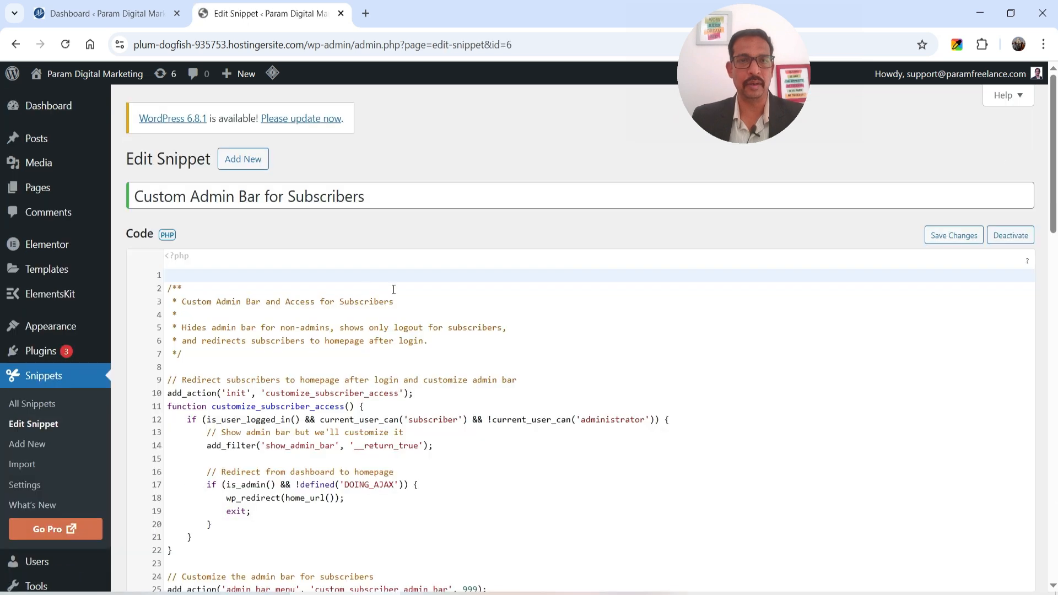
scroll(515, 320, down, 2)
click(588, 303)
key(ctrl+a)
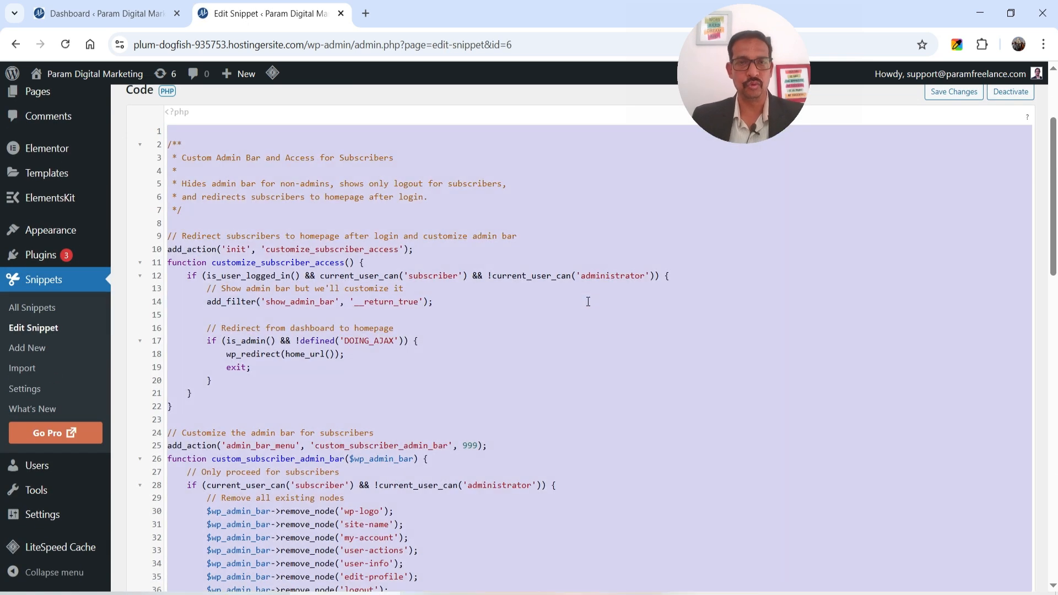
key(BackSpace)
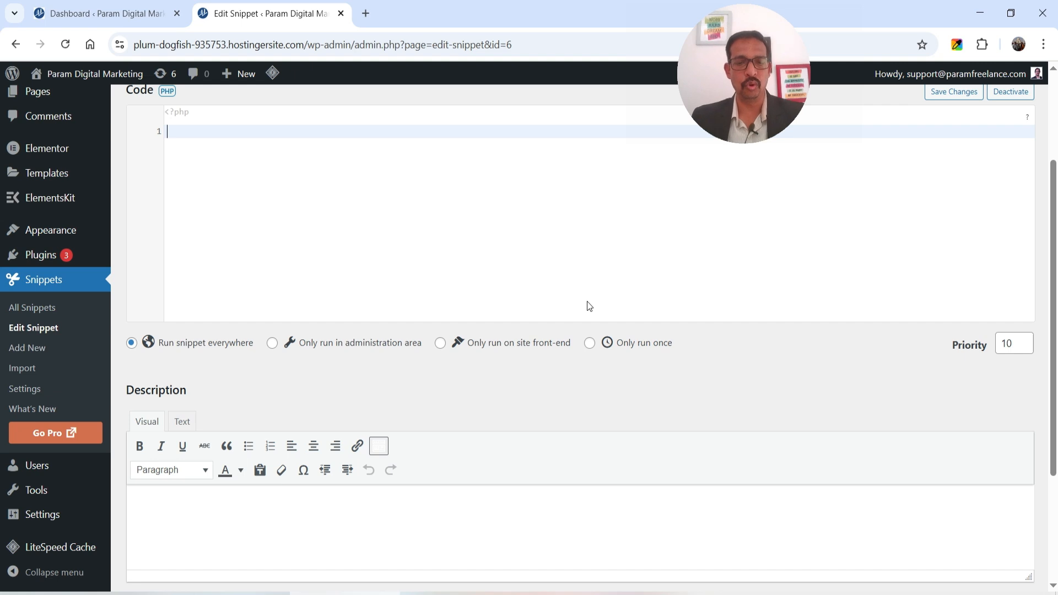
key(ctrl+v)
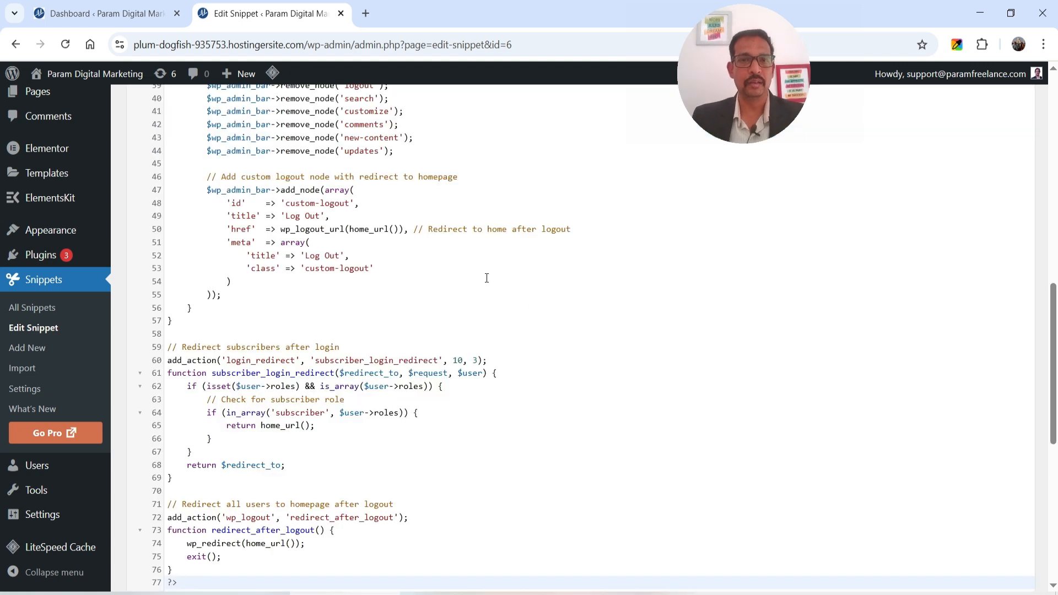
Step: Save the snippet changes with "Run snippet everywhere" kept, and purge all LiteSpeed caches
scroll(487, 278, down, 5)
scroll(455, 274, down, 1)
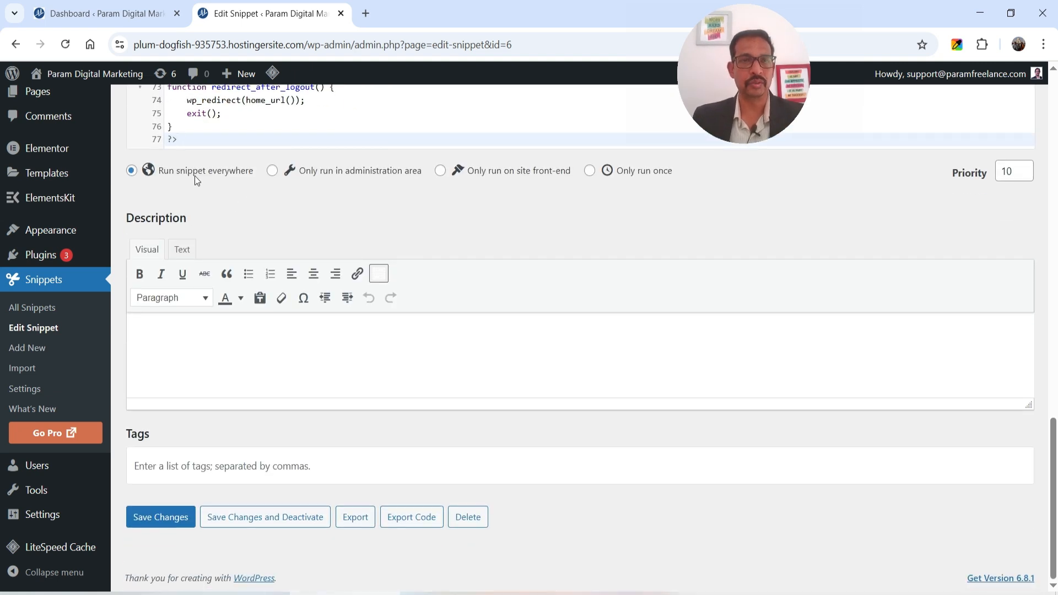
click(162, 520)
mouse_move(272, 73)
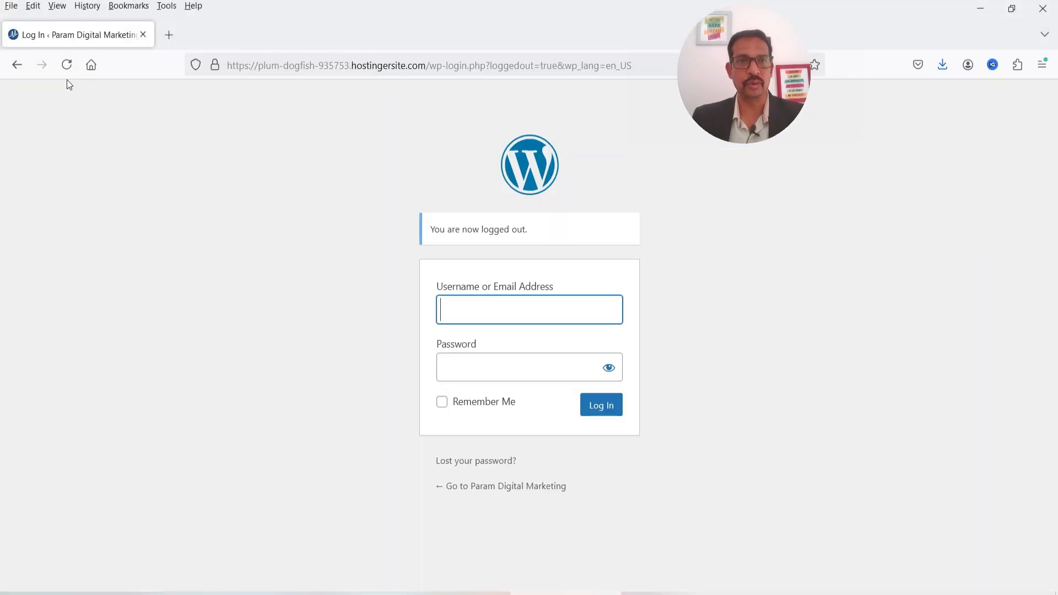
Step: Reload the WordPress login page in the subscriber's browser and log in with the subscriber's username and account password
click(67, 65)
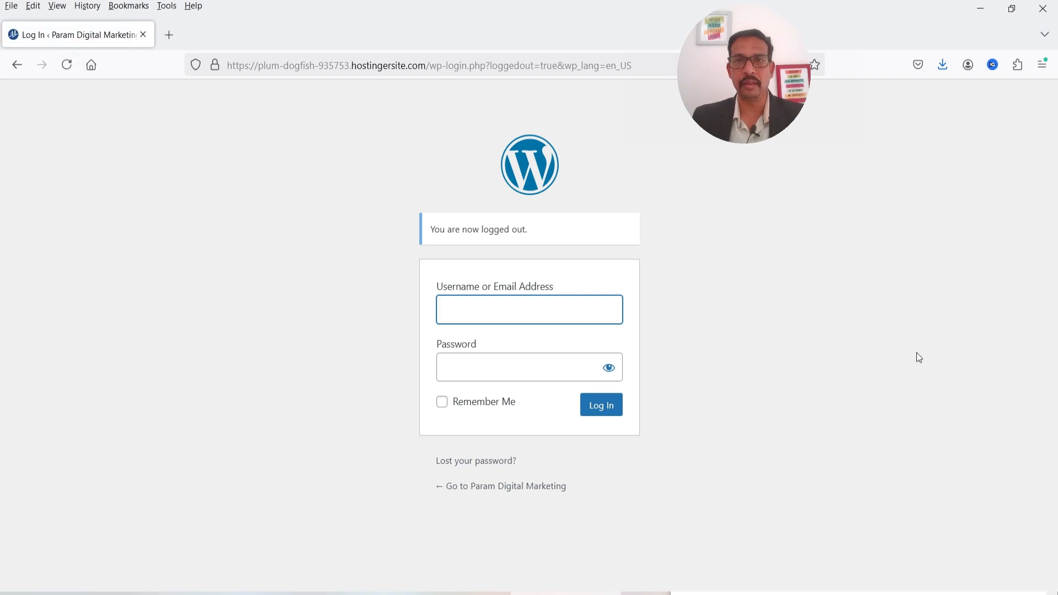
key(Tab)
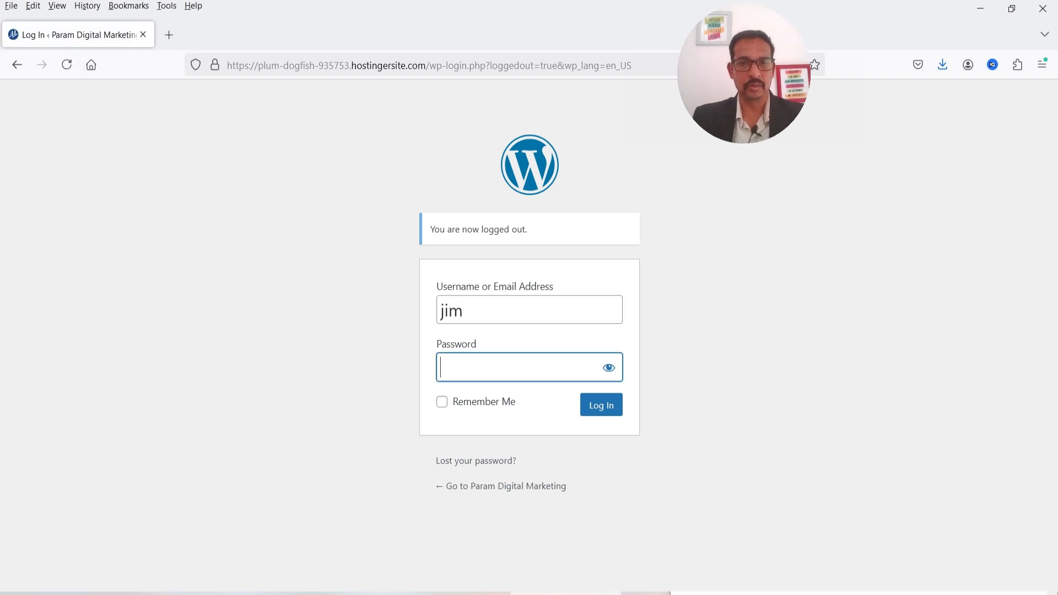
key(ctrl+v)
key(Return)
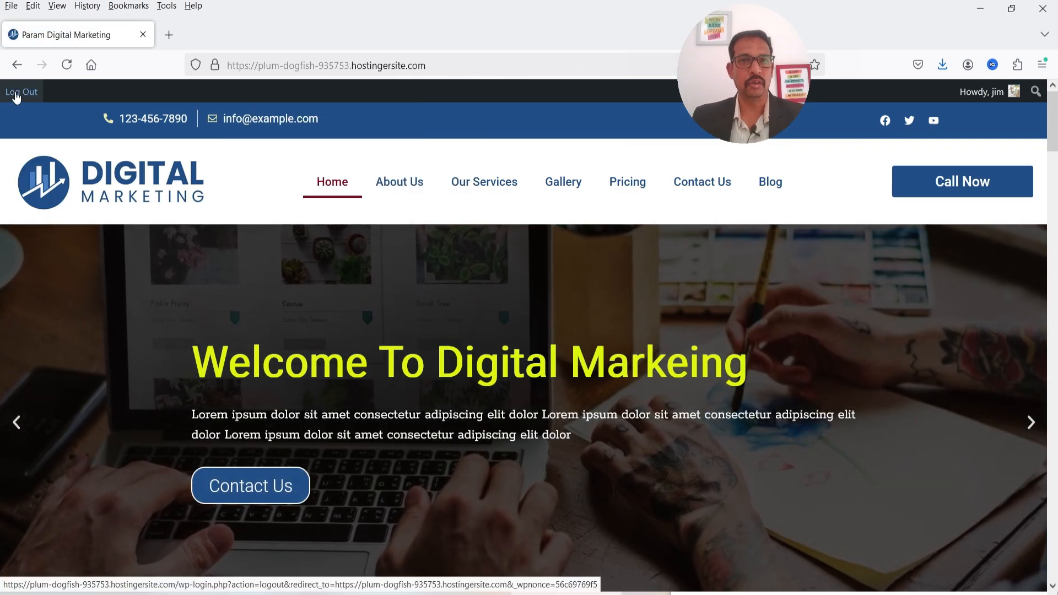
Step: Test the profile greeting link, visit the Contact Us and Pricing pages, and log out to check the logout redirect
click(980, 95)
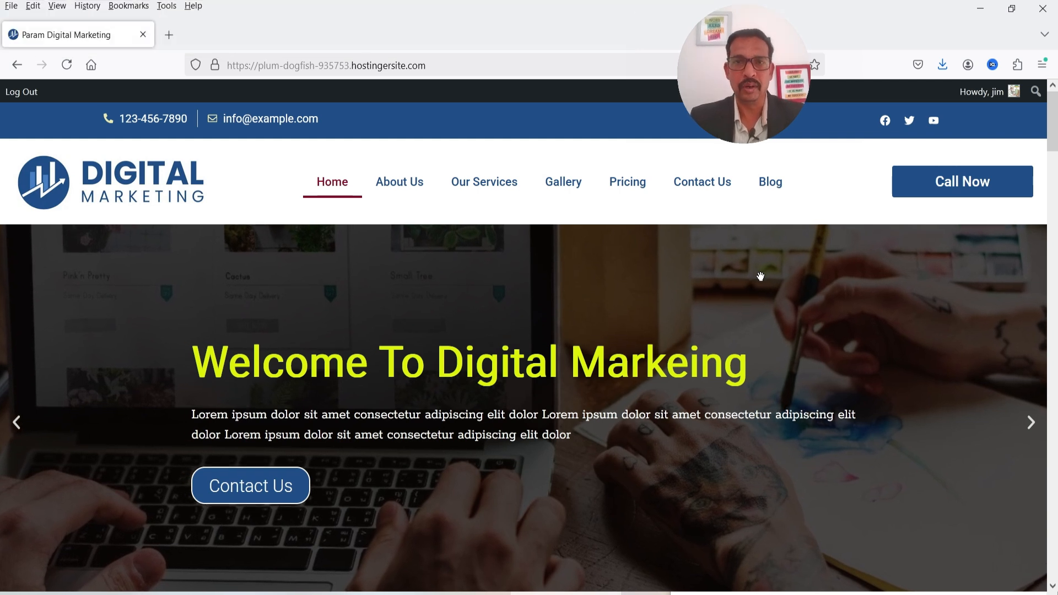
click(684, 185)
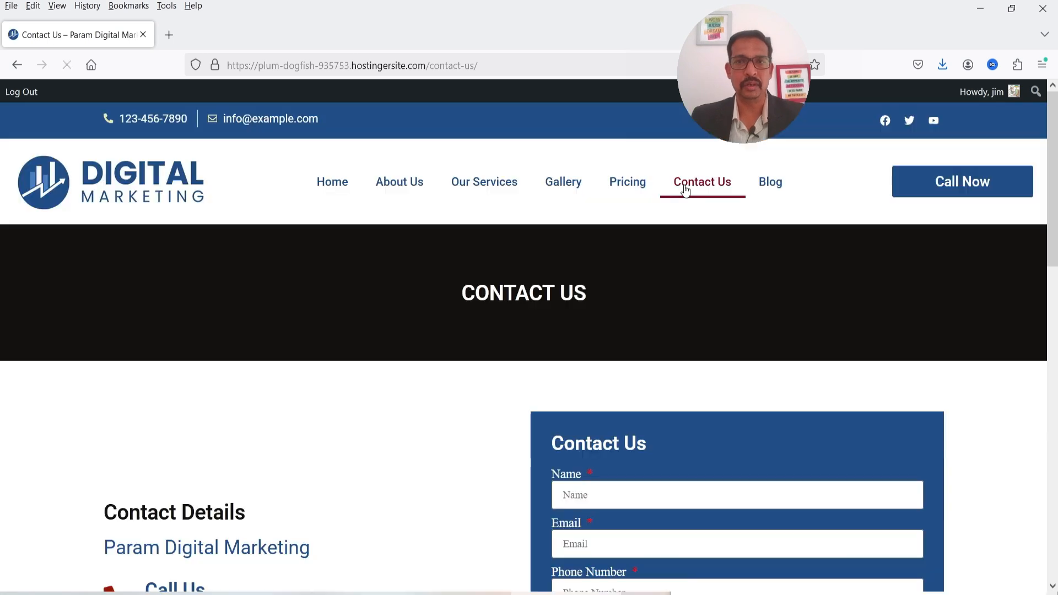
click(627, 181)
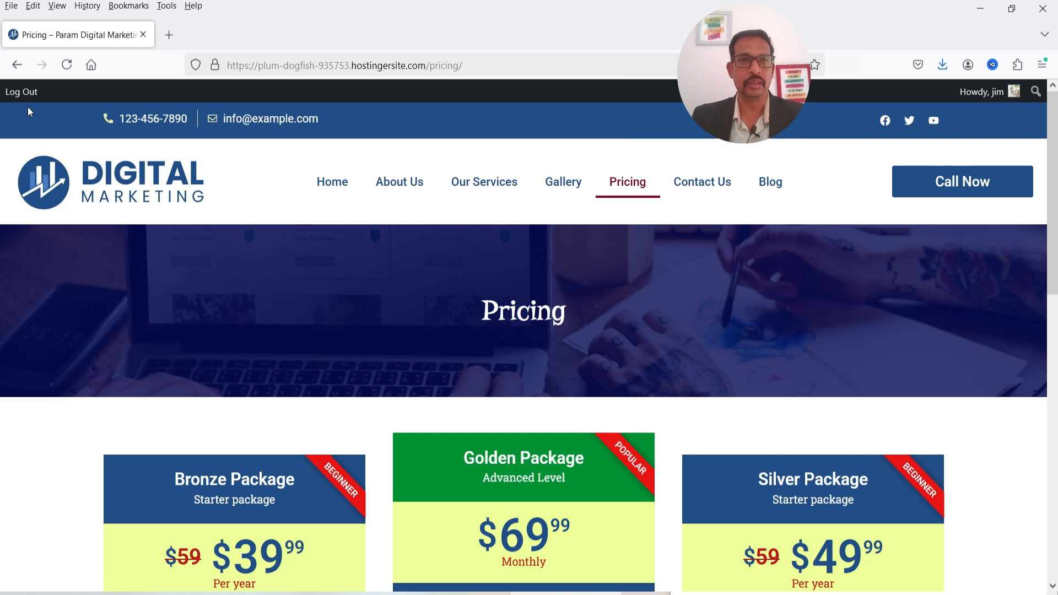
click(22, 92)
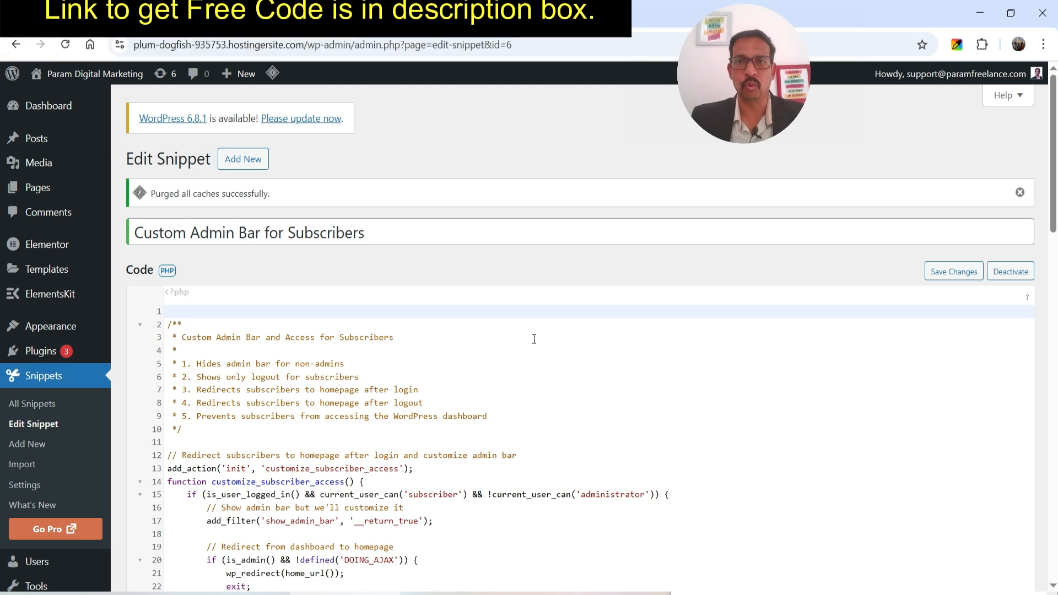
scroll(593, 358, down, 1)
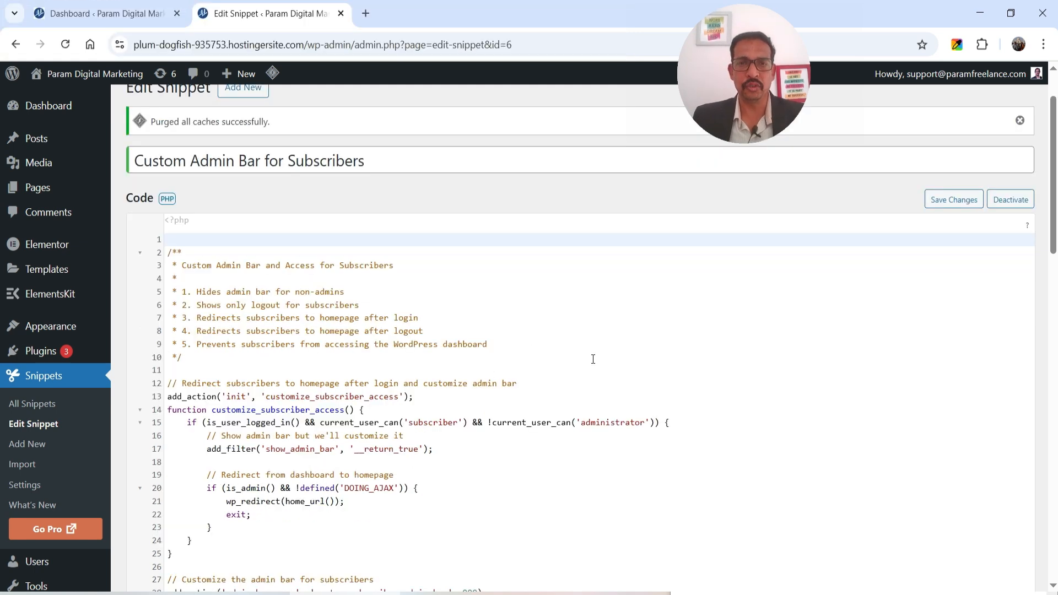